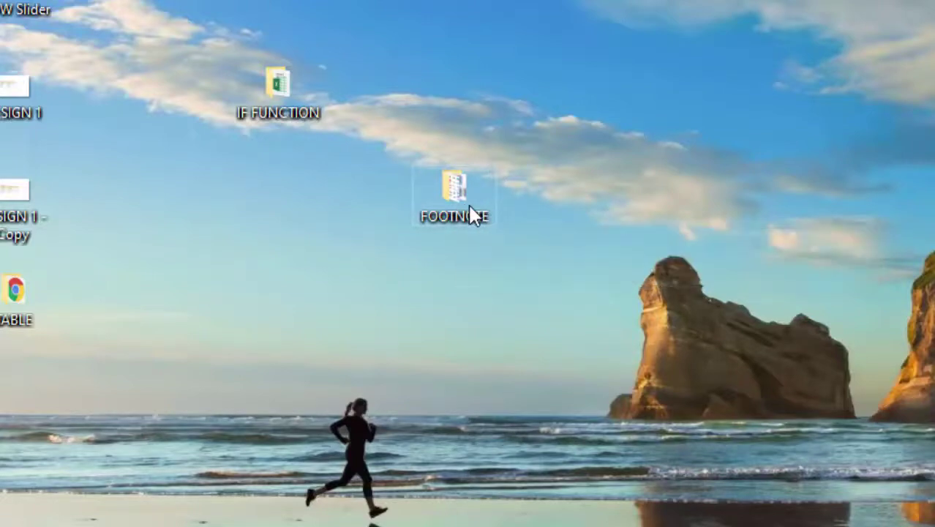
Browse the FOOTNOTE folder's article, picture files and HYPERLINKS file, and view HYPERLINKS in Notepad.
double_click(469, 207)
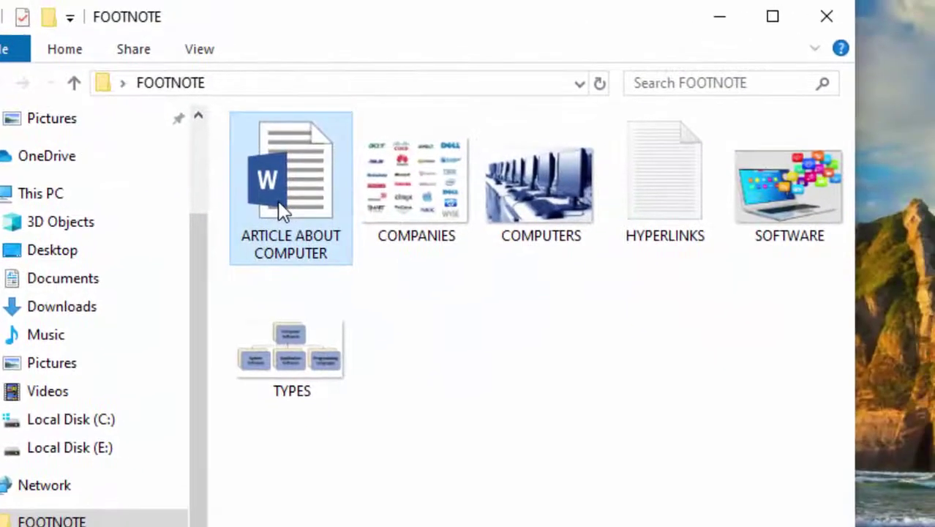
left_click(296, 209)
left_click(428, 209)
left_click(541, 201)
left_click(633, 196)
left_click(767, 191)
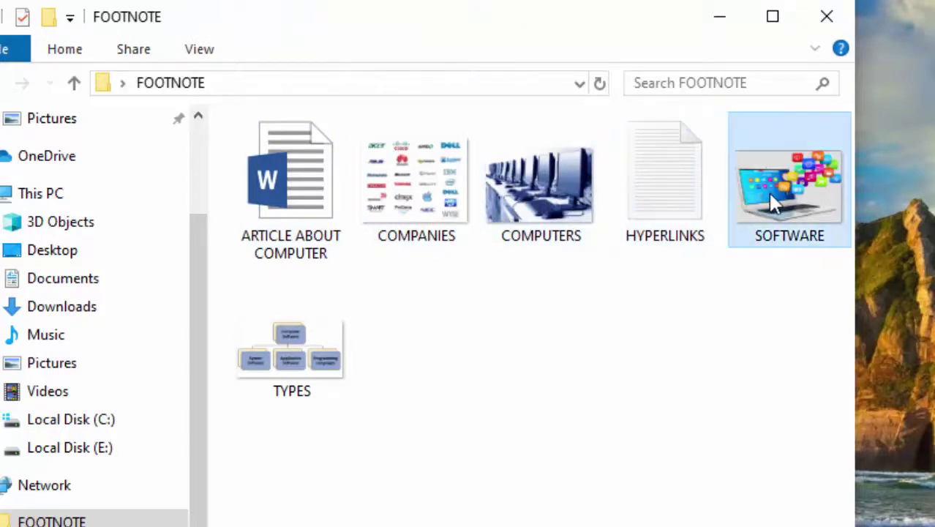
left_click(342, 362)
left_click(666, 198)
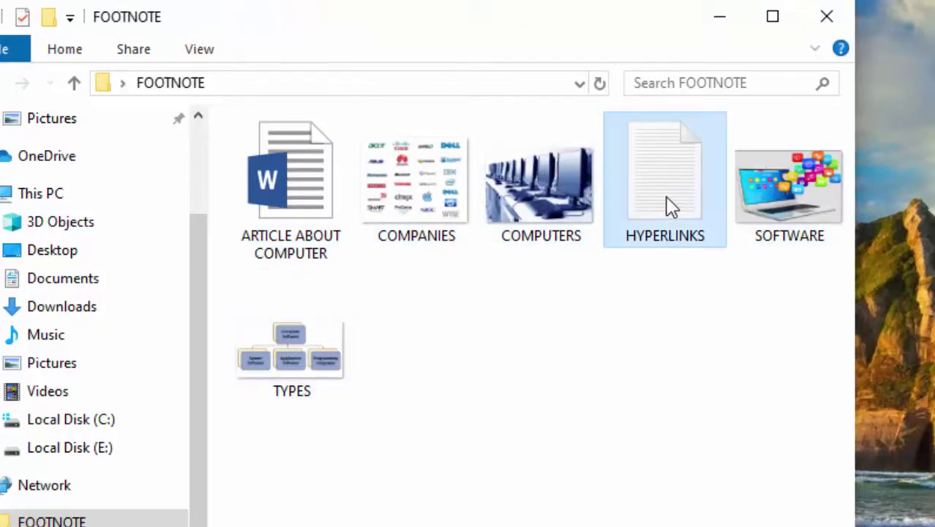
double_click(666, 196)
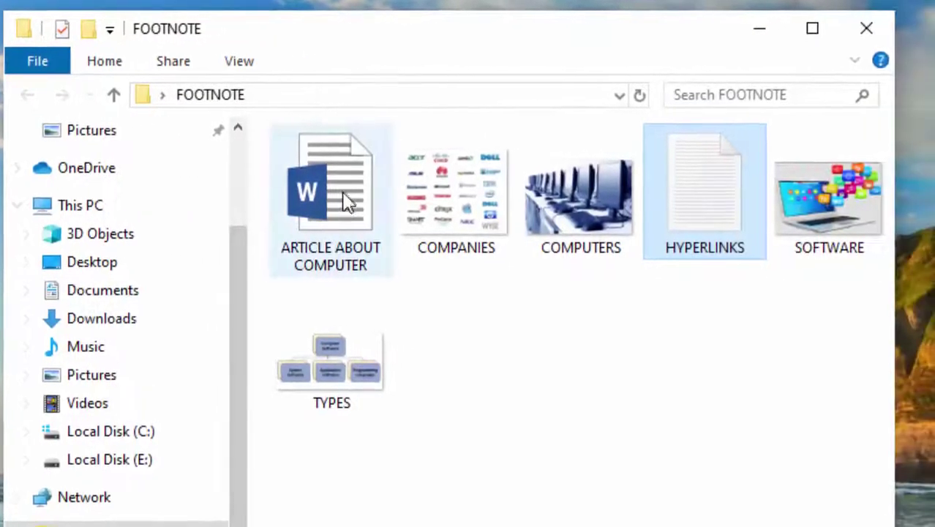
Open ARTICLE ABOUT COMPUTER in Word and look through the Computers Today draft.
double_click(346, 199)
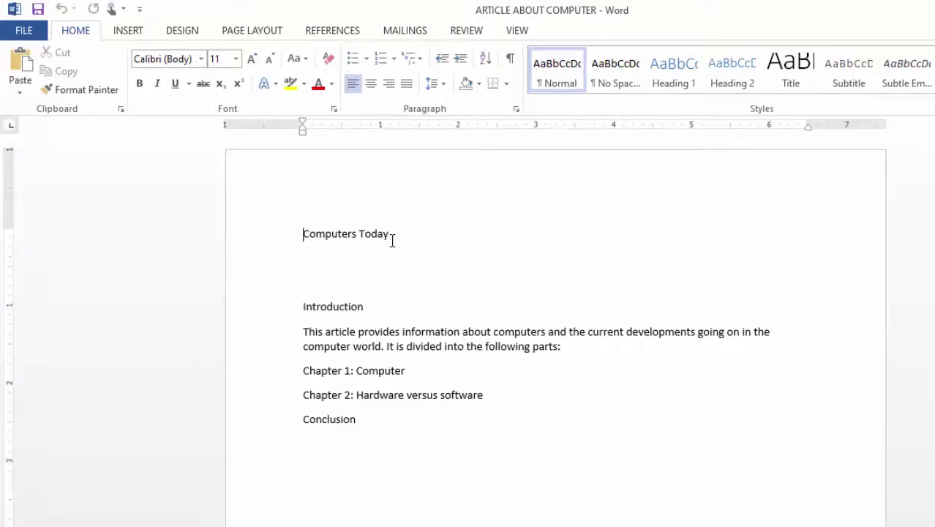
left_click(458, 311)
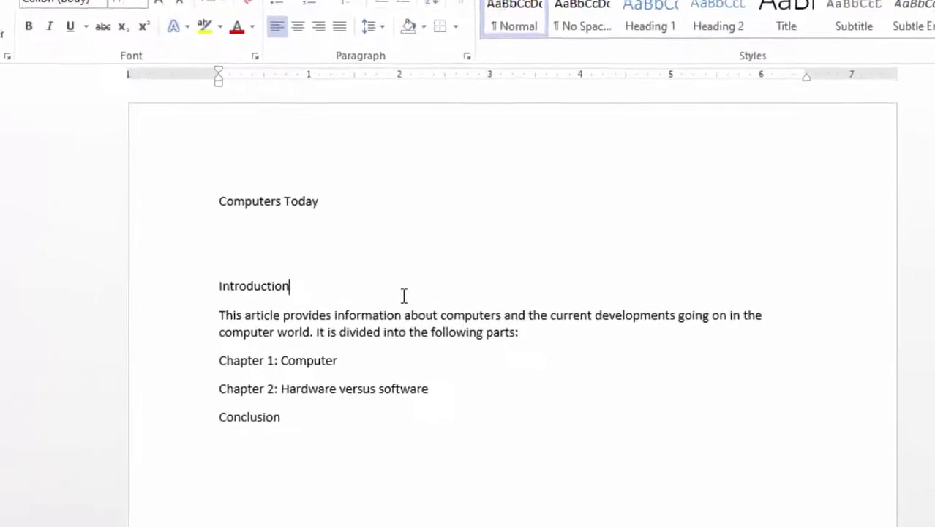
scroll(273, 306, "down", 3)
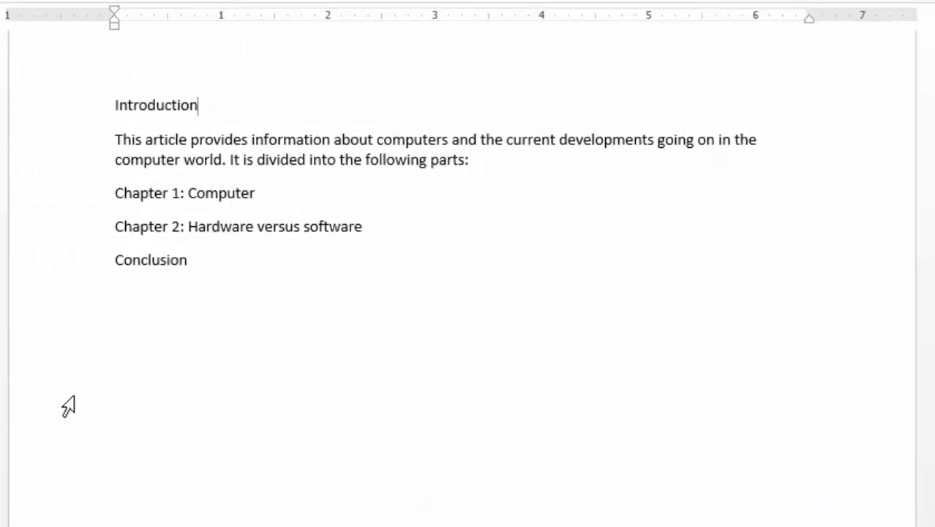
scroll(319, 273, "down", 3)
scroll(320, 273, "up", 4)
scroll(319, 273, "up", 2)
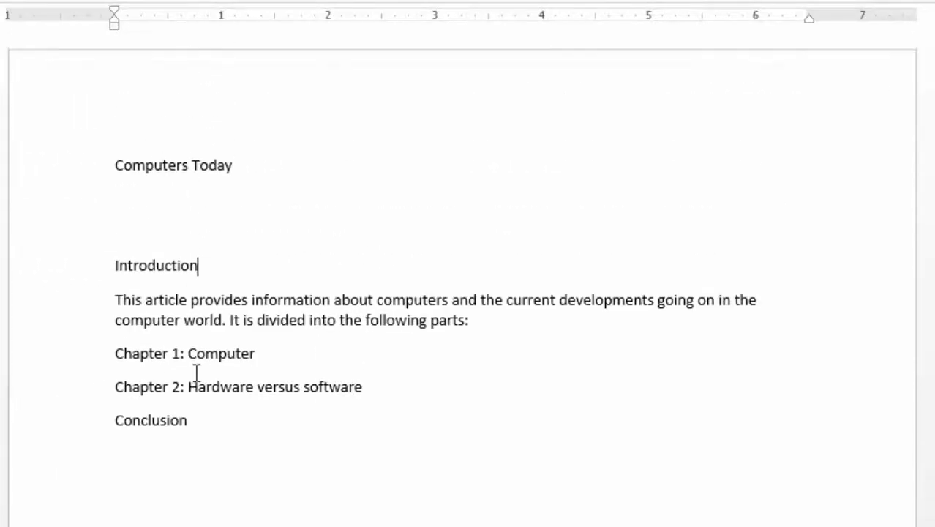
Set the Computers Today title to Britannic Bold and enlarge it from 28 to 48 pt.
left_click(265, 167)
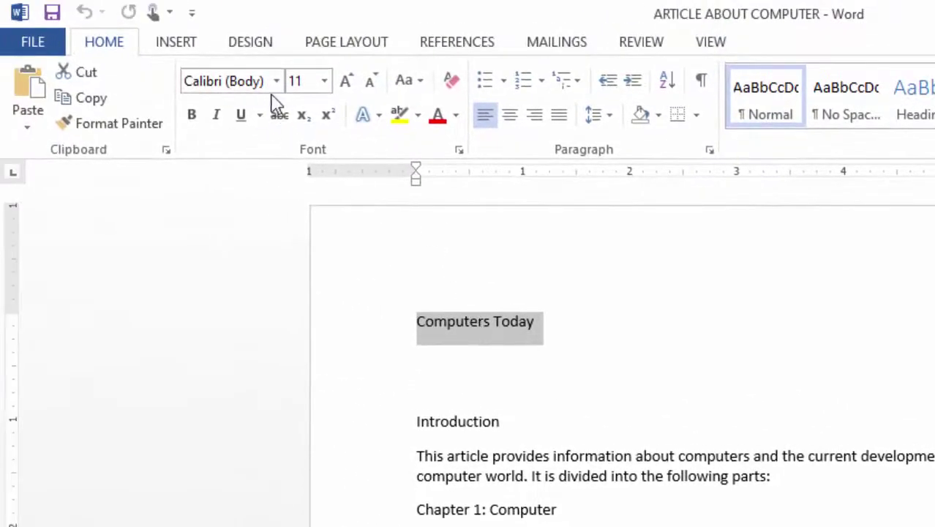
left_click(323, 87)
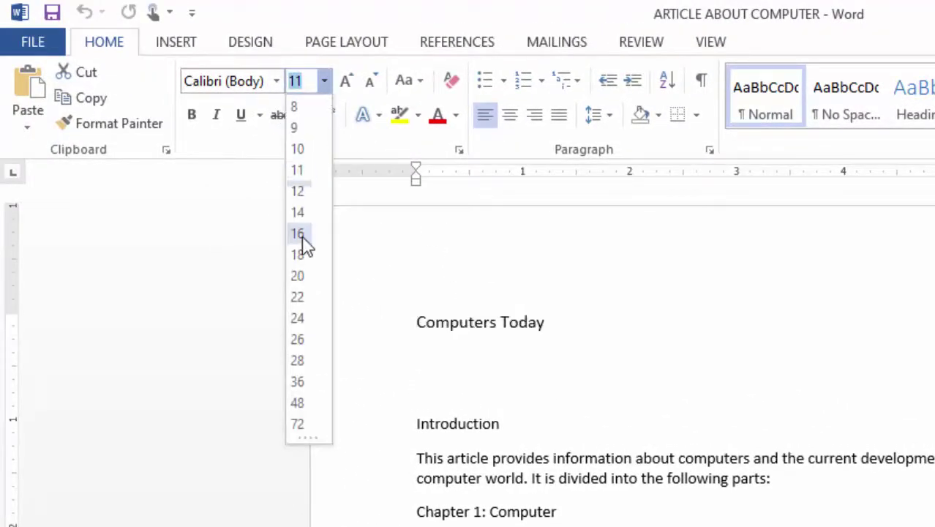
left_click(303, 364)
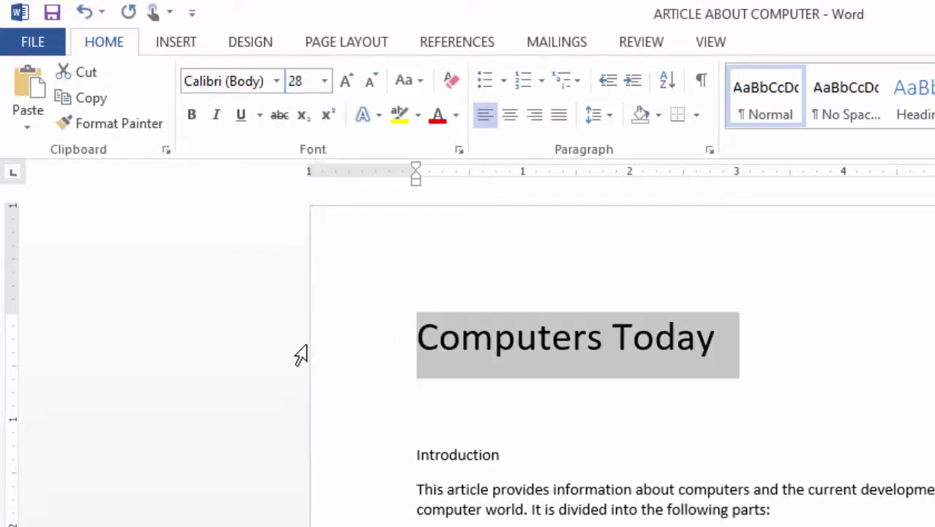
left_click(276, 83)
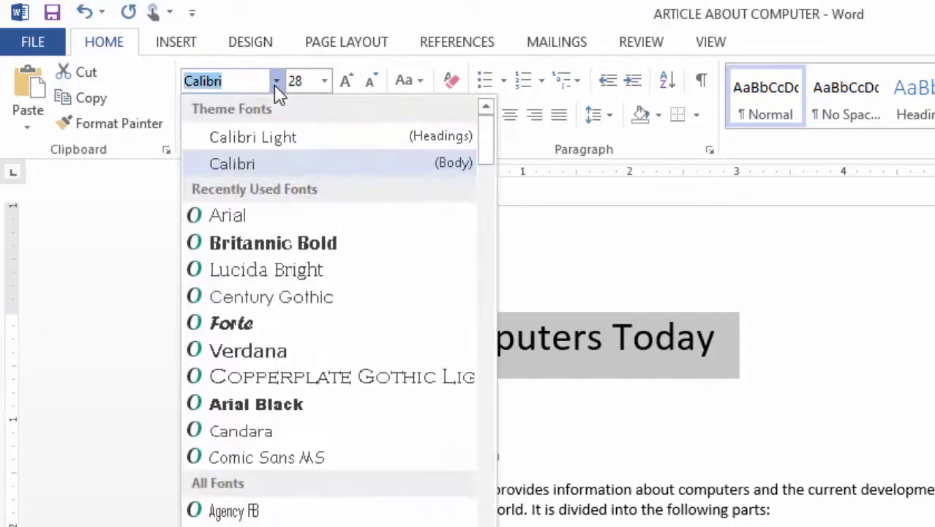
left_click(257, 243)
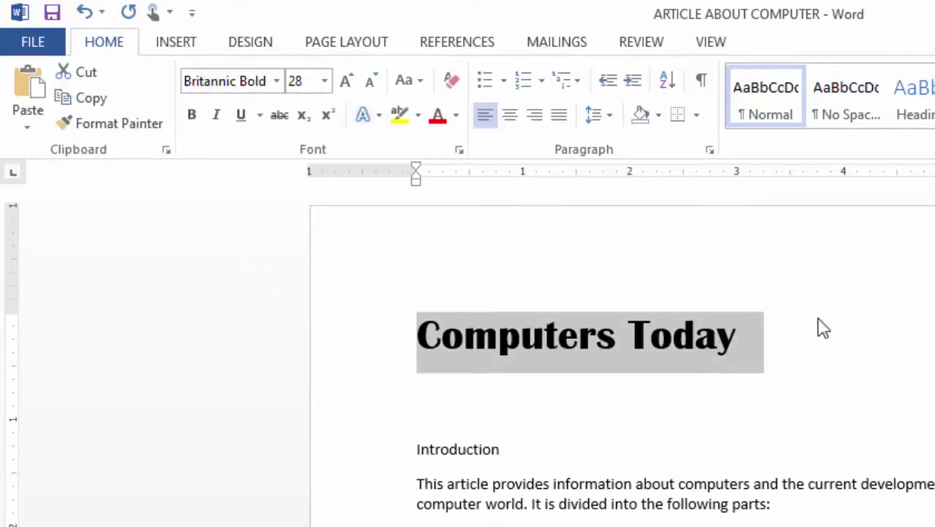
left_click(346, 82)
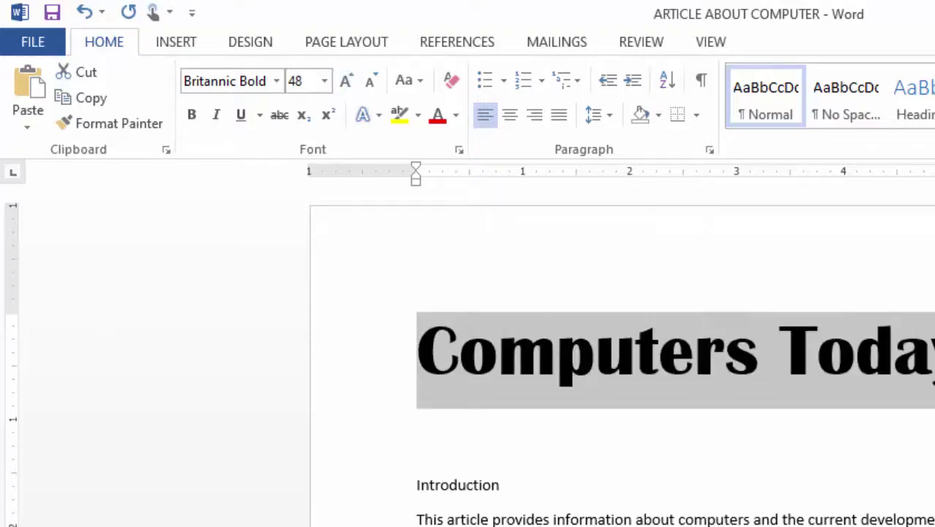
left_click(604, 516)
Colour the Computers Today title dark blue.
scroll(604, 505, "down", 2)
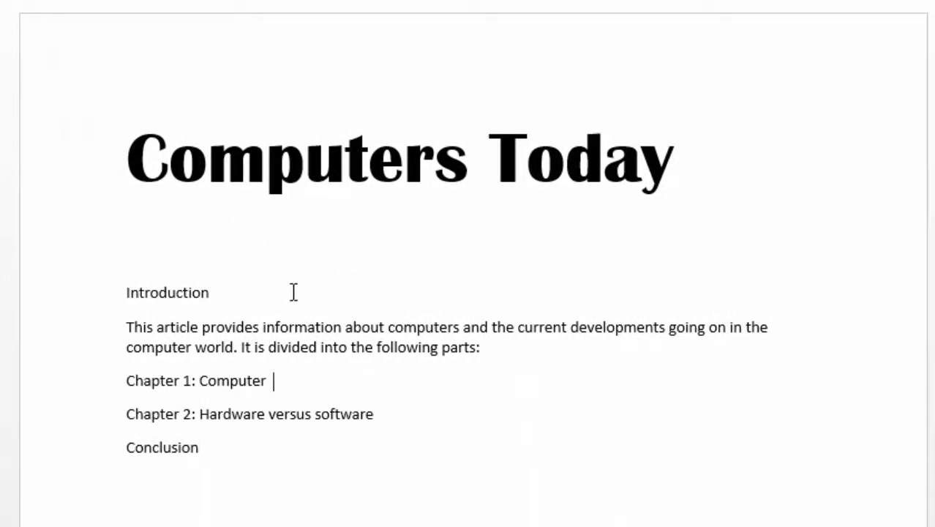
left_click(149, 167)
left_click_drag(149, 166, 677, 162)
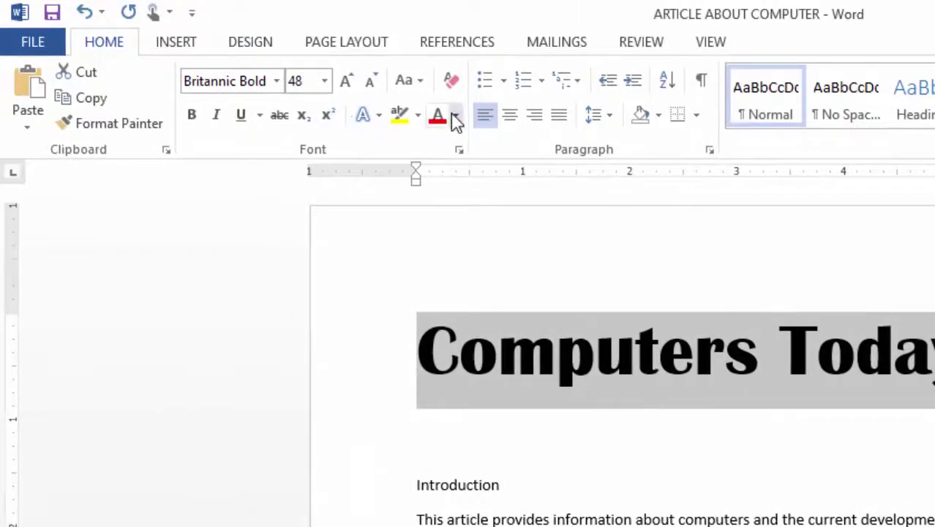
left_click(455, 117)
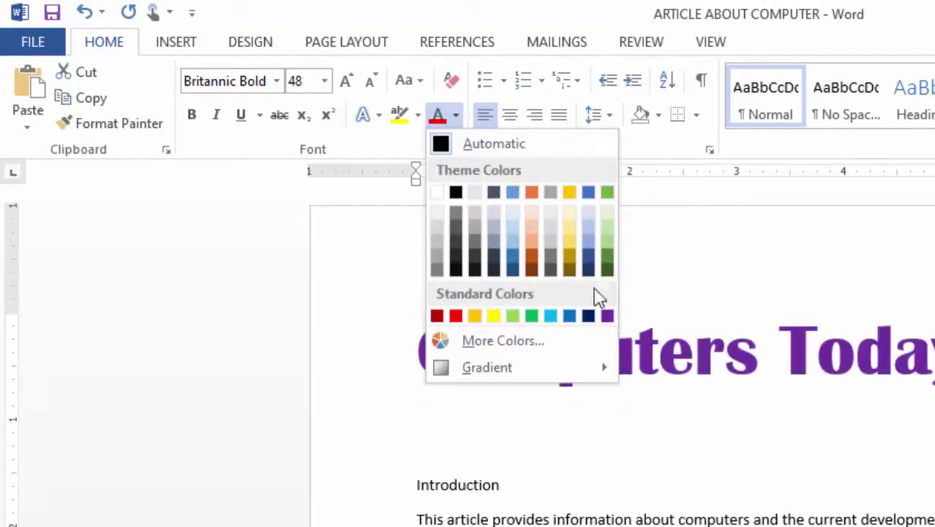
left_click(590, 261)
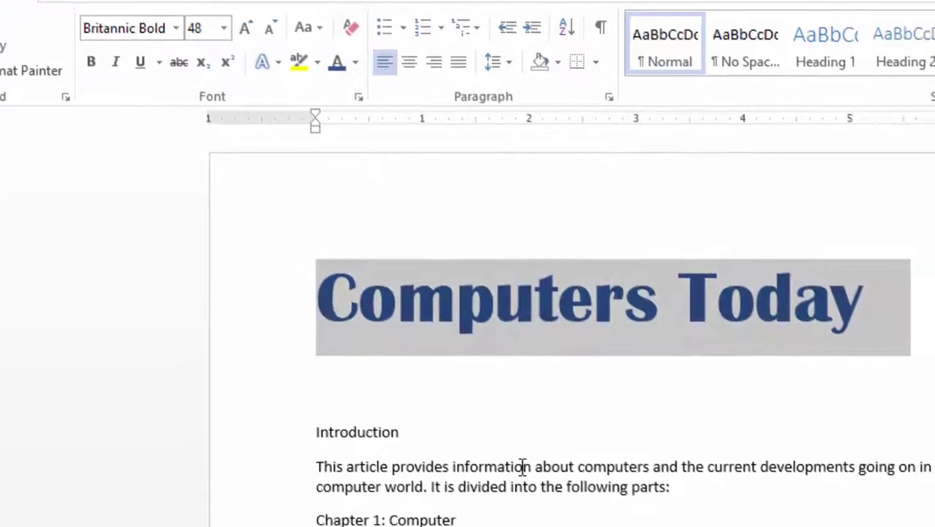
Make the Introduction heading bold at 16 pt.
left_click(631, 518)
scroll(293, 388, "up", 3)
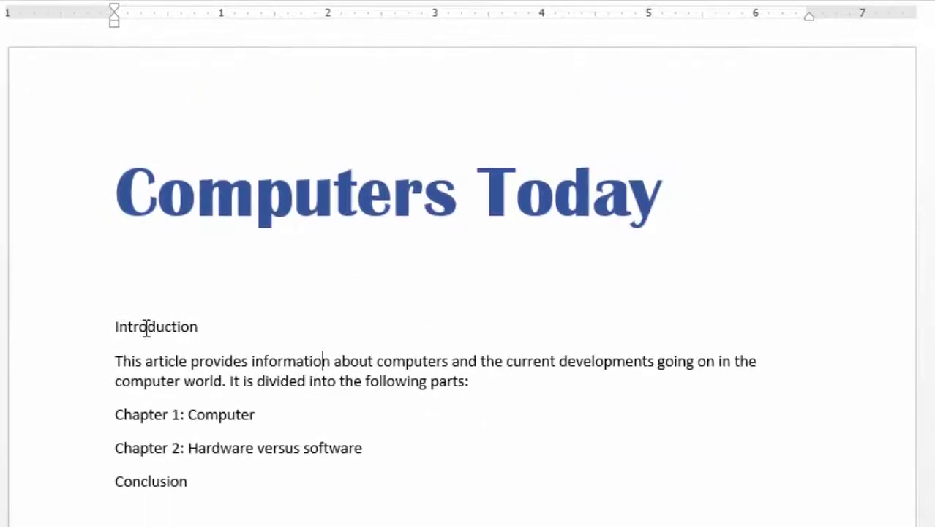
left_click_drag(110, 323, 260, 322)
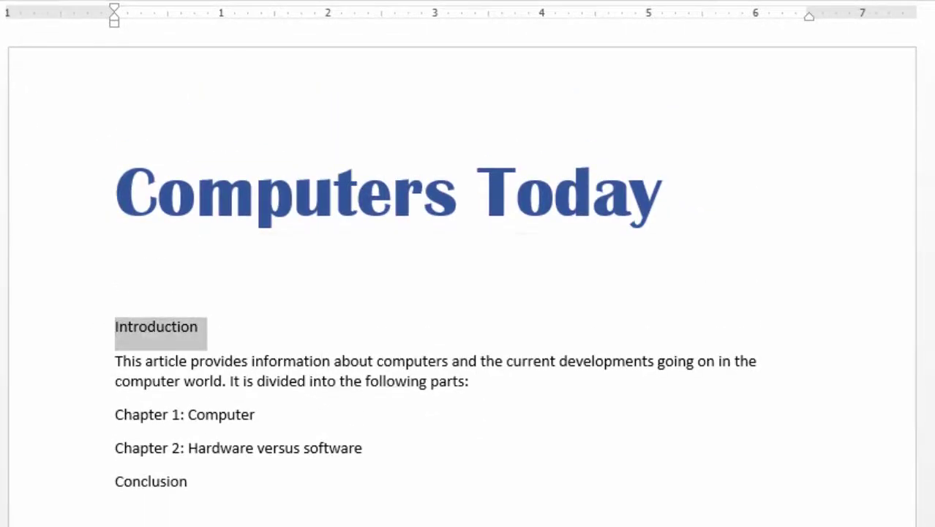
left_click(194, 115)
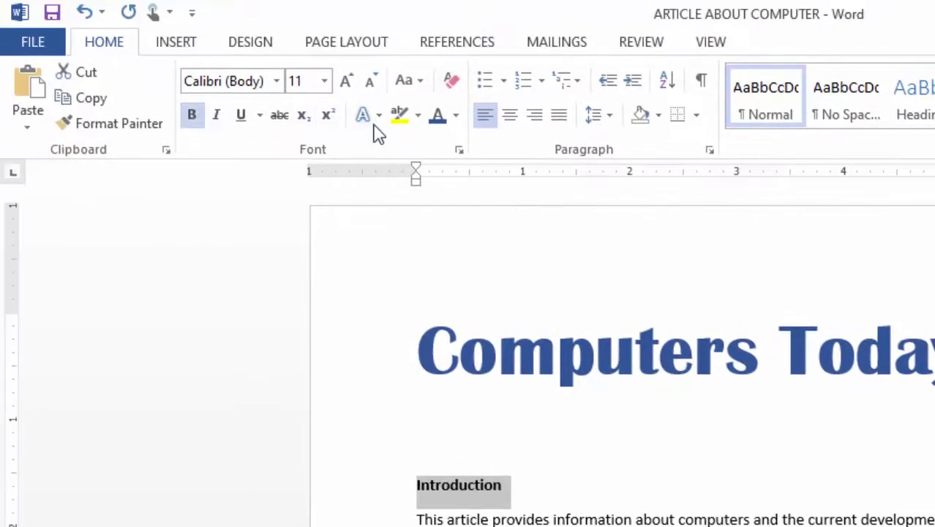
left_click(347, 81)
left_click(346, 81)
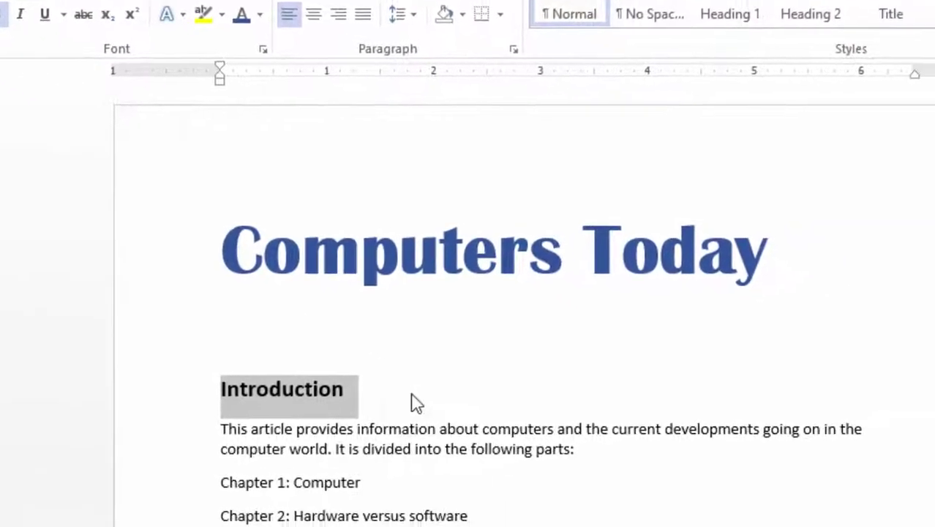
left_click(360, 354)
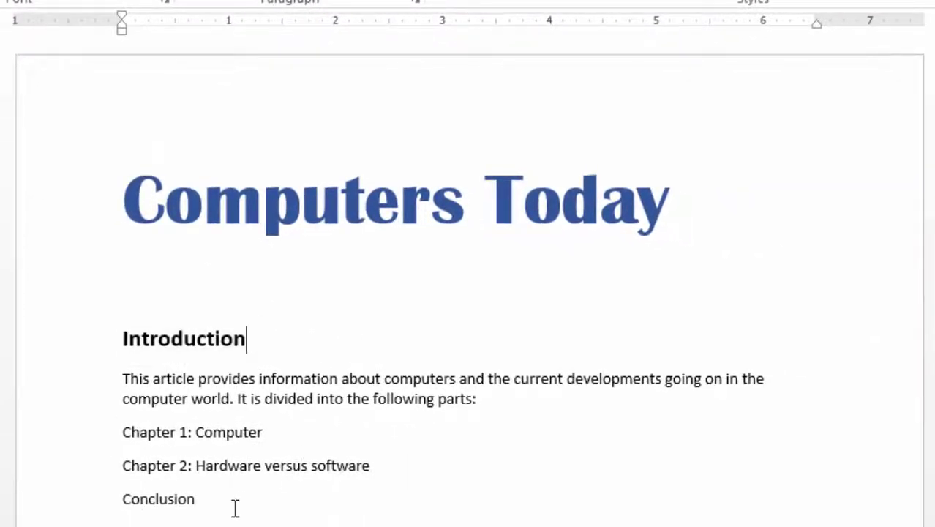
Set all text from Introduction through Conclusion in Verdana.
left_click_drag(235, 507, 115, 345)
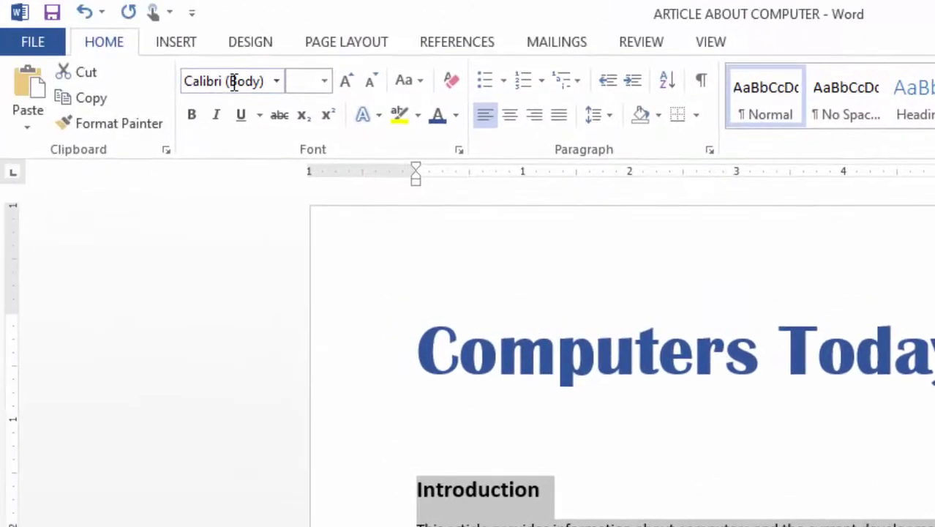
left_click(229, 82)
type("Verdana")
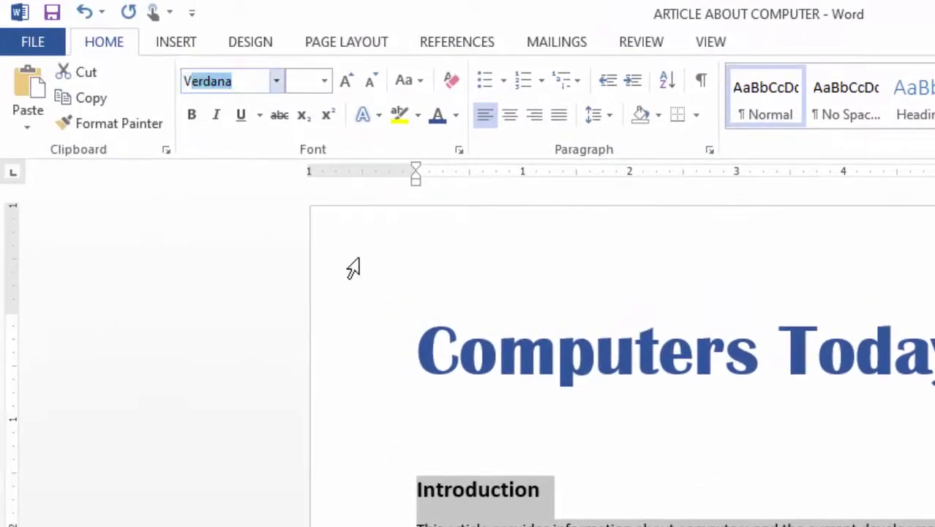
key("Return")
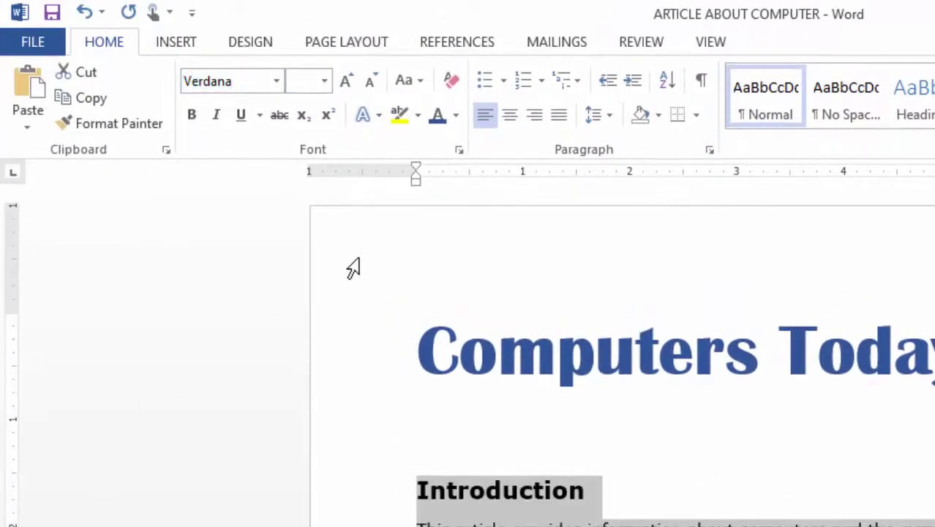
left_click(315, 406)
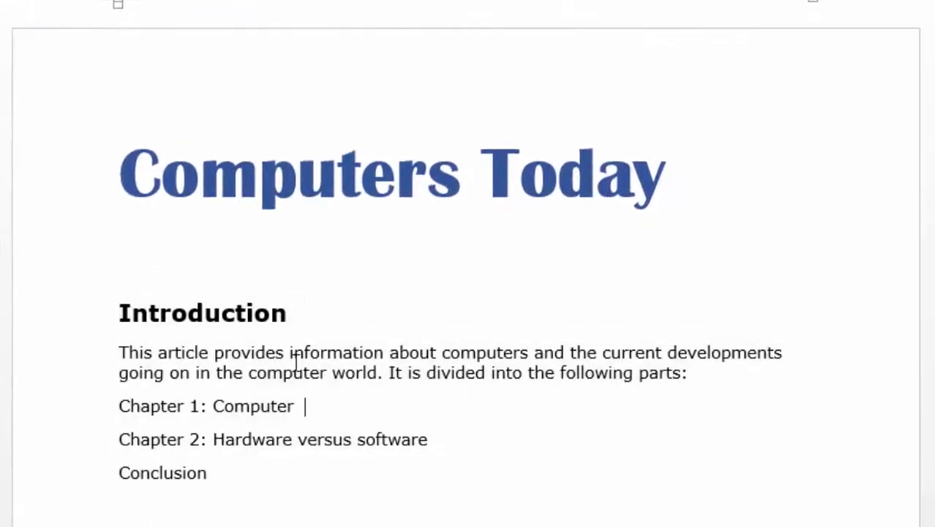
Colour the Chapter 1, Chapter 2 and Conclusion contents lines purple.
scroll(333, 342, "down", 3)
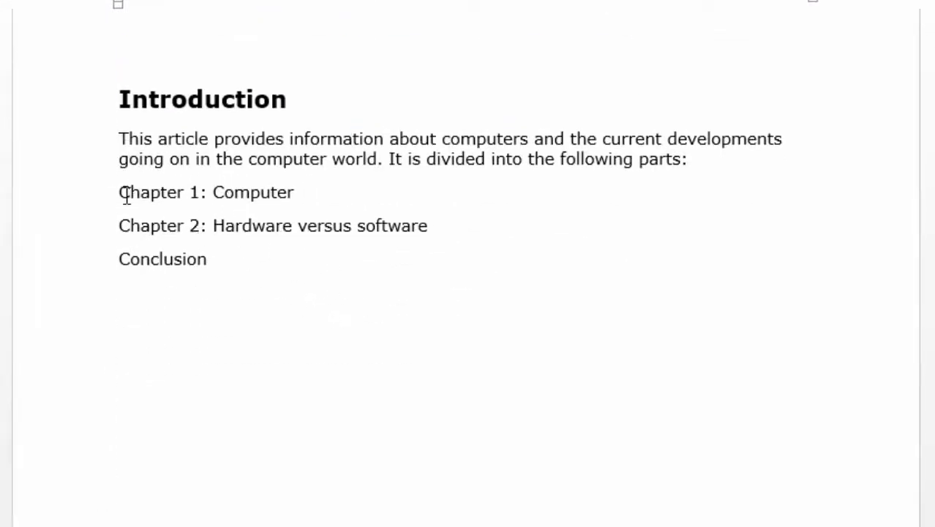
mouse_move(122, 193)
left_mouse_down()
mouse_move(288, 205)
mouse_move(347, 230)
mouse_move(384, 267)
left_mouse_up()
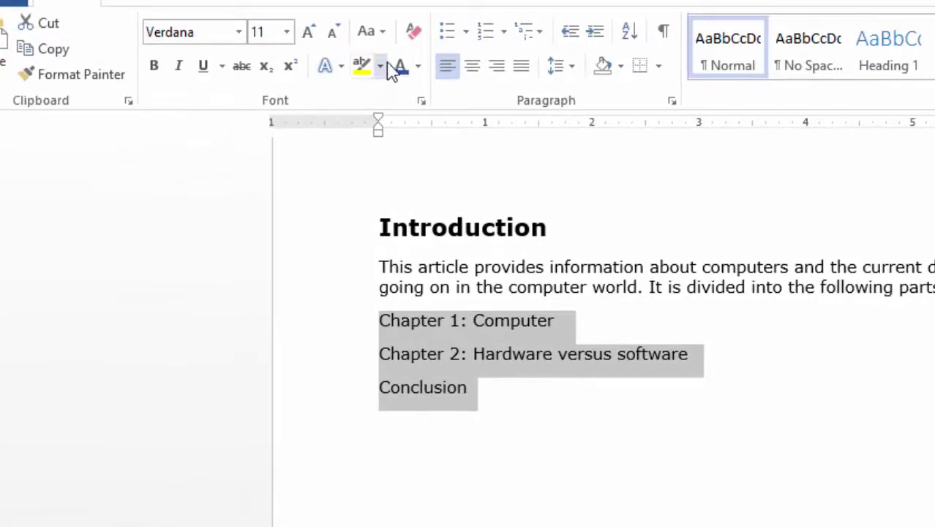
left_click(417, 68)
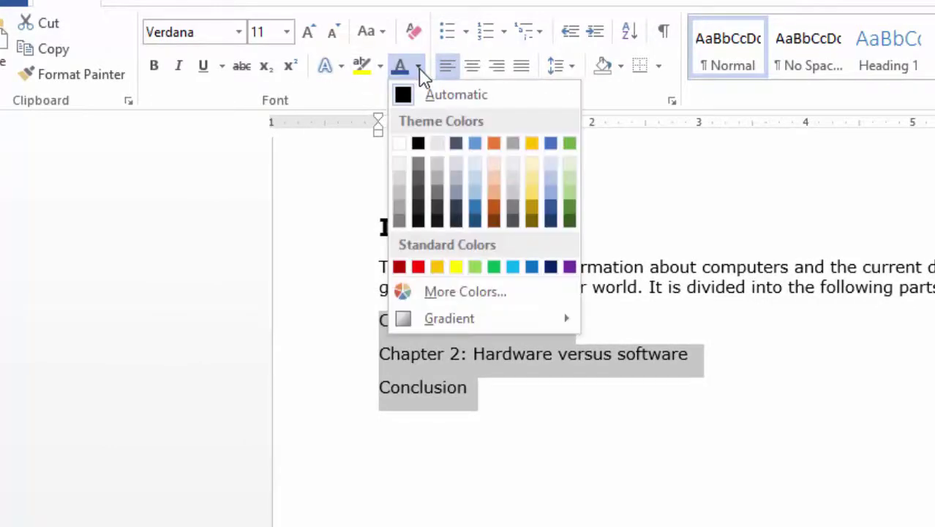
left_click(570, 266)
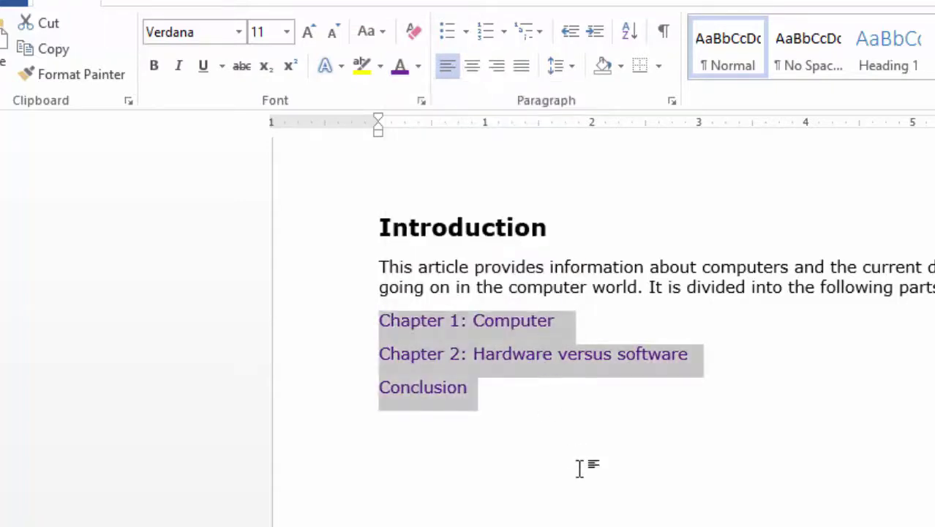
left_click(601, 468)
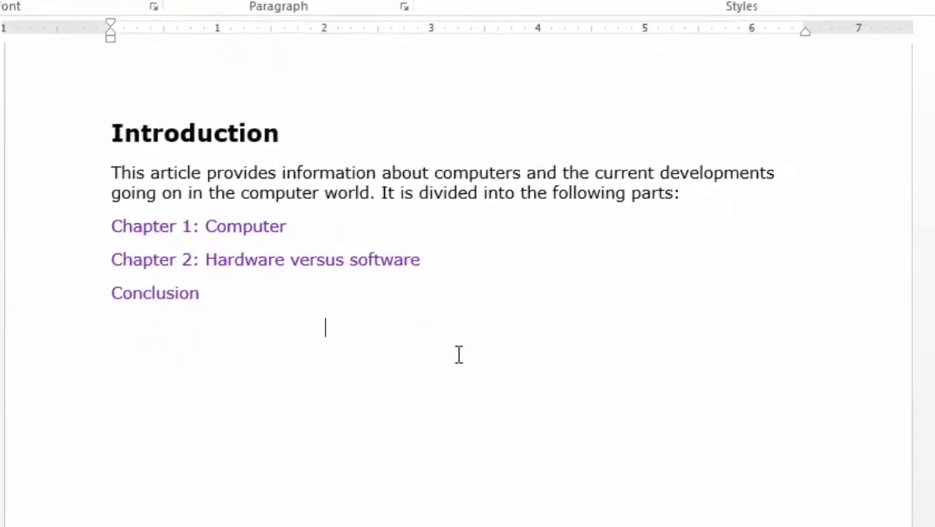
Set the whole Chapter 1 section in Verdana.
scroll(457, 353, "up", 3)
scroll(386, 359, "down", 5)
scroll(386, 352, "up", 5)
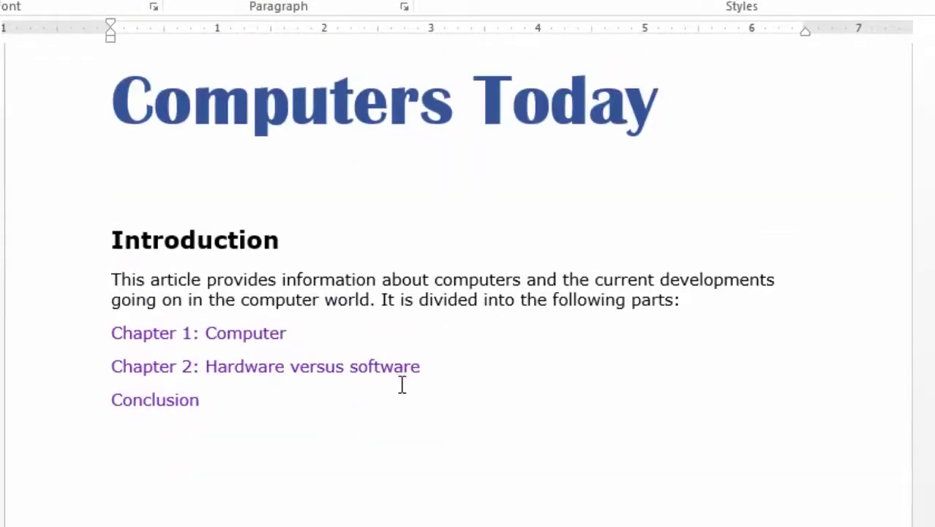
scroll(403, 382, "up", 3)
scroll(403, 382, "down", 7)
scroll(401, 376, "down", 5)
scroll(402, 354, "down", 3)
scroll(404, 344, "down", 6)
scroll(408, 333, "down", 3)
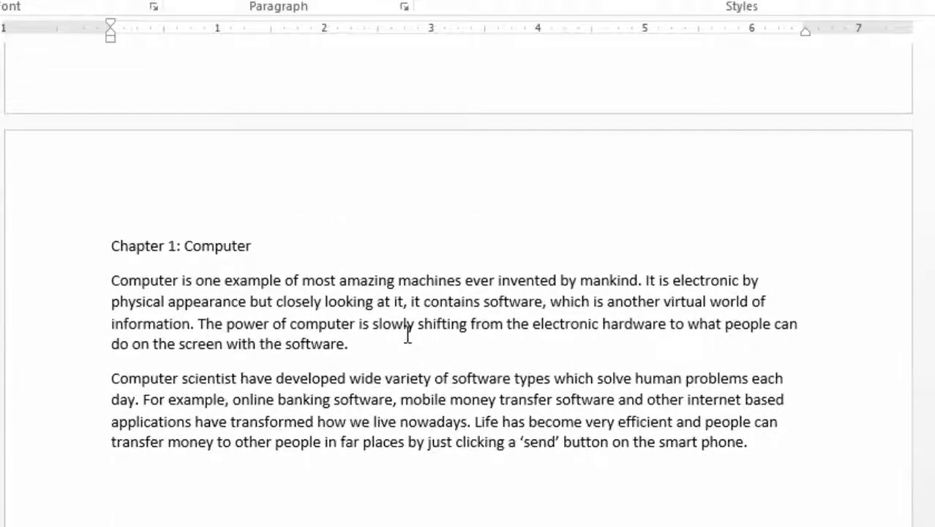
left_click_drag(109, 243, 316, 238)
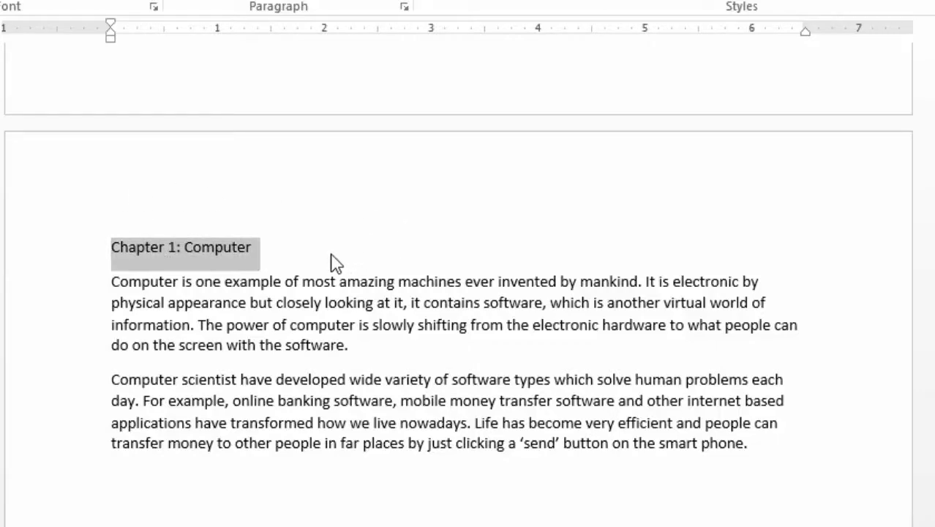
scroll(333, 260, "up", 5)
scroll(330, 253, "up", 3)
scroll(330, 253, "up", 5)
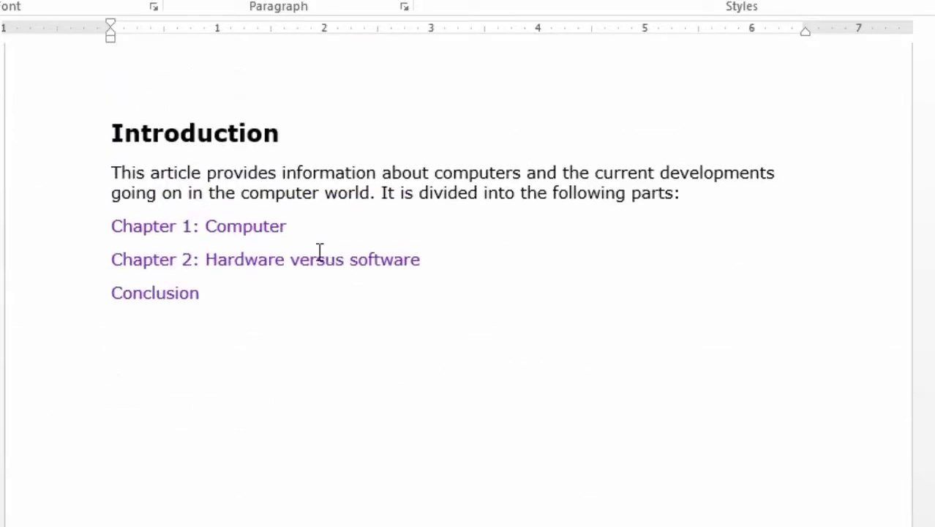
scroll(263, 207, "up", 3)
scroll(261, 208, "up", 1)
left_click(181, 236)
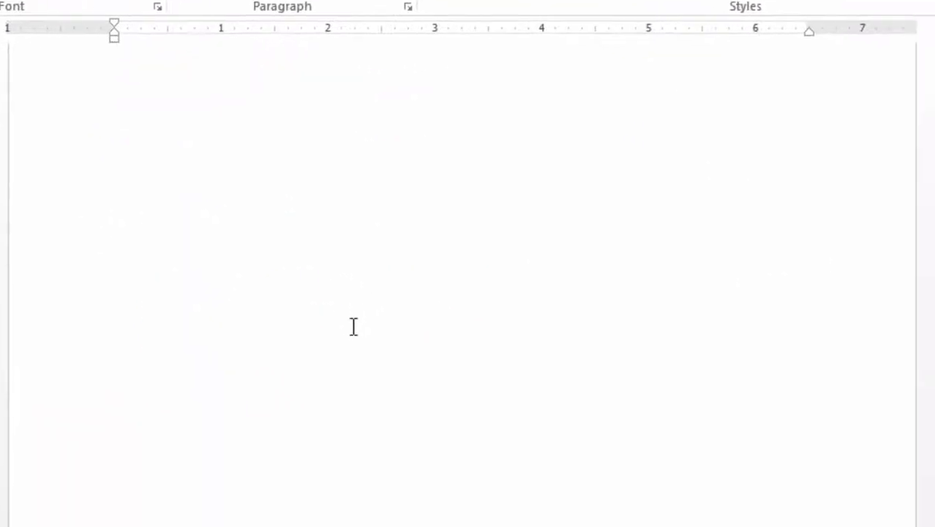
scroll(354, 327, "down", 3)
scroll(351, 322, "down", 4)
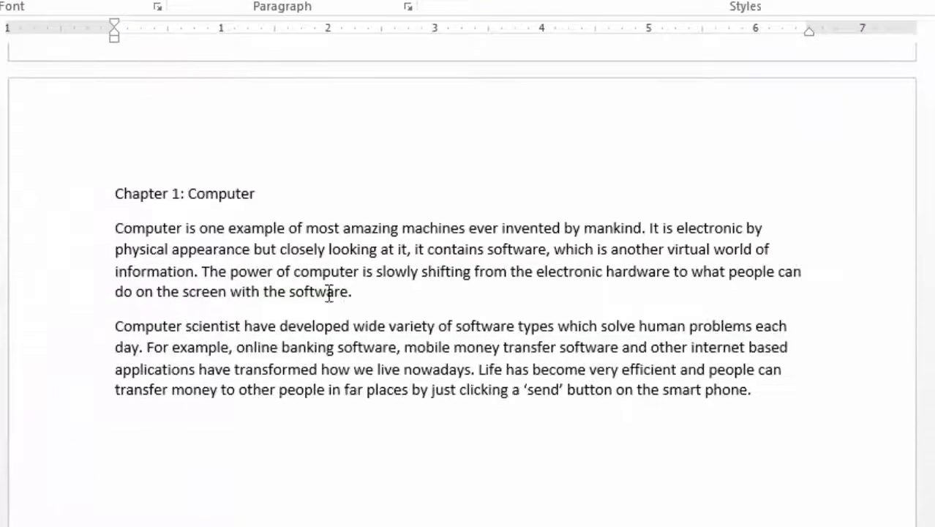
left_click_drag(115, 191, 766, 395)
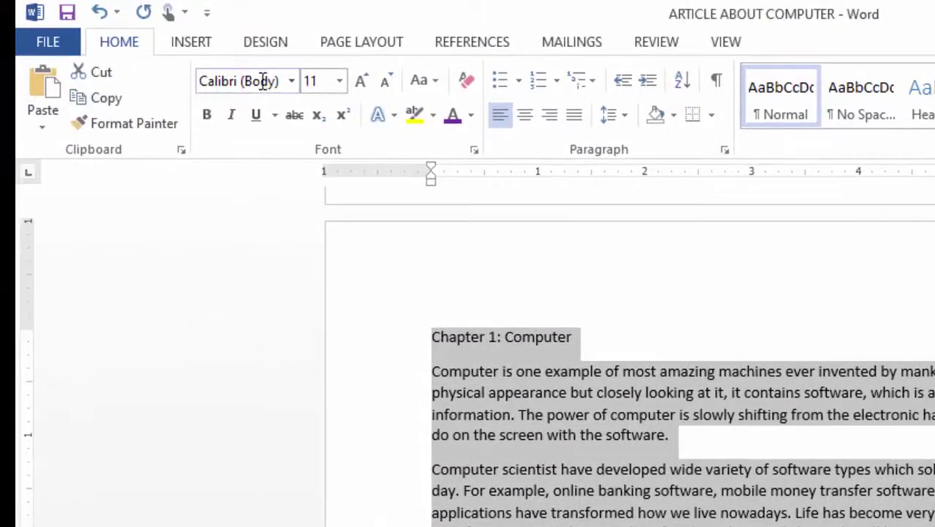
left_click(228, 73)
type("Verdana")
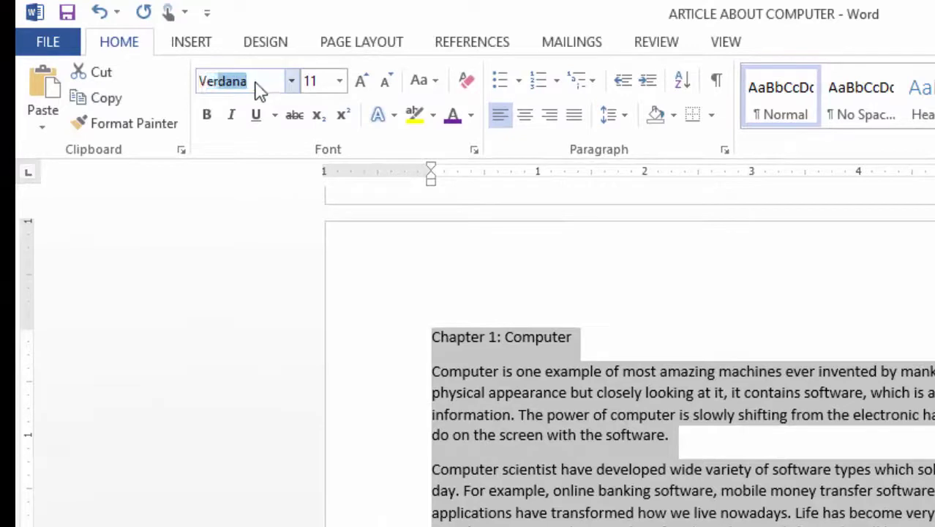
key("Return")
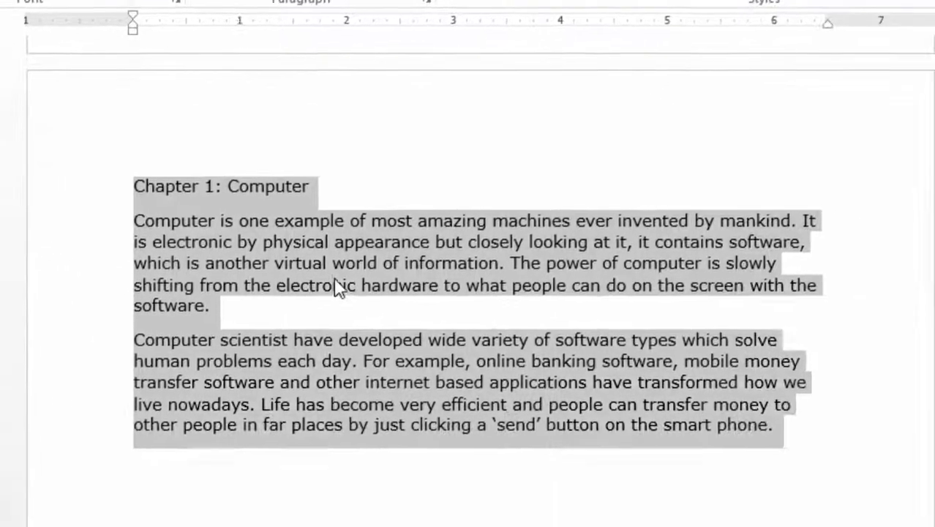
left_click(322, 279)
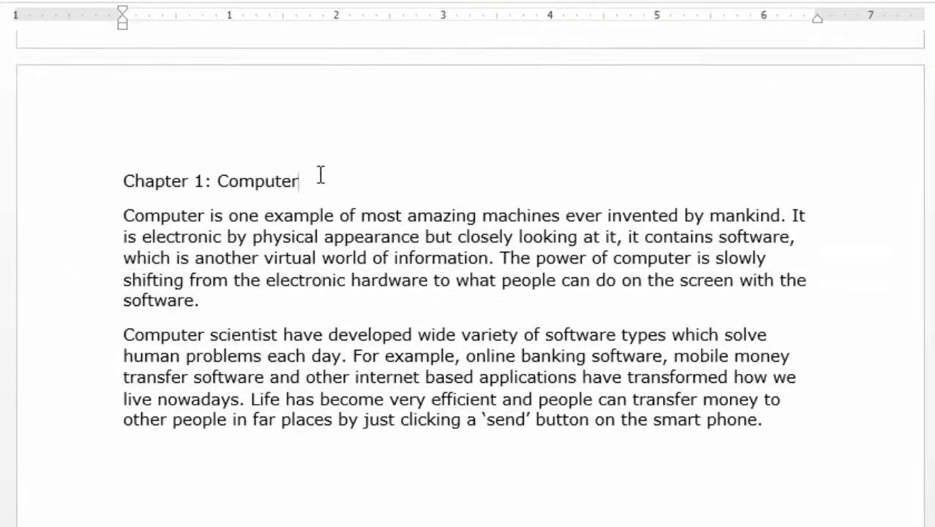
Make the Chapter 1: Computer heading bold at 16 pt.
left_click_drag(311, 179, 123, 182)
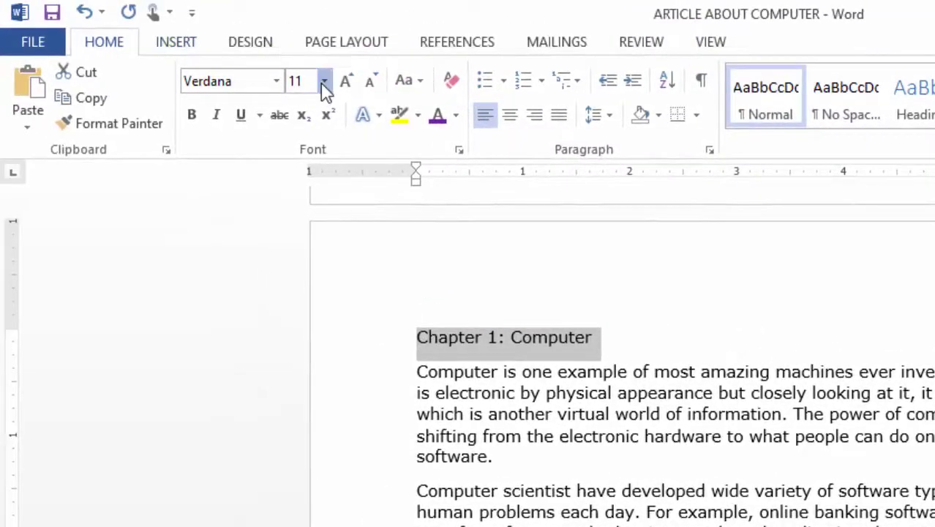
left_click(324, 82)
left_click(298, 234)
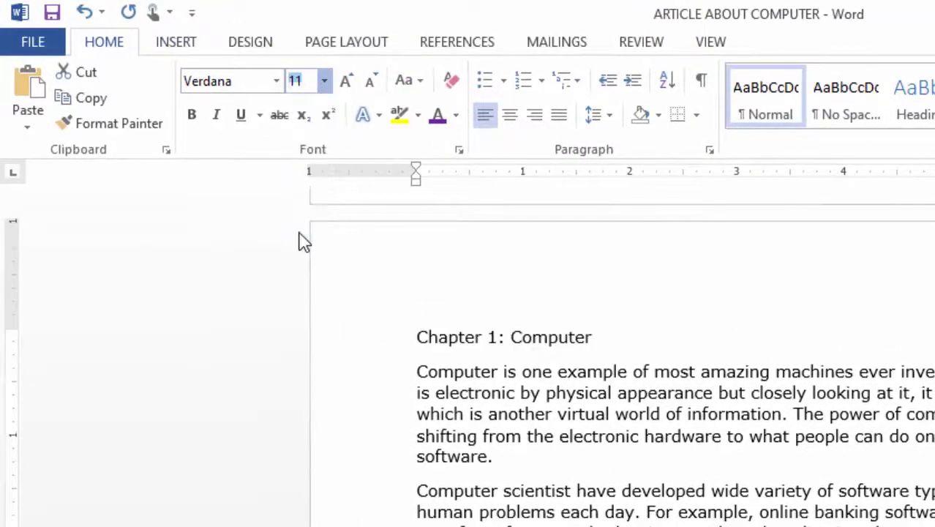
left_click(192, 115)
left_click(782, 344)
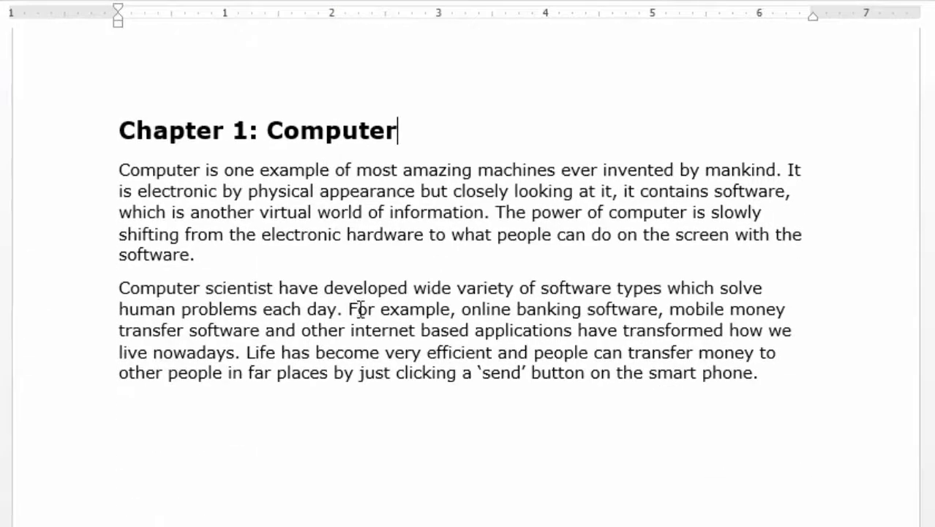
scroll(362, 306, "down", 2)
scroll(373, 278, "up", 4)
scroll(419, 243, "up", 3)
scroll(418, 243, "up", 3)
scroll(419, 245, "up", 3)
scroll(420, 246, "up", 3)
scroll(420, 244, "down", 6)
scroll(419, 244, "down", 5)
scroll(420, 245, "down", 8)
scroll(420, 244, "down", 3)
scroll(421, 244, "down", 7)
scroll(421, 244, "down", 6)
scroll(421, 244, "down", 5)
scroll(421, 244, "down", 5)
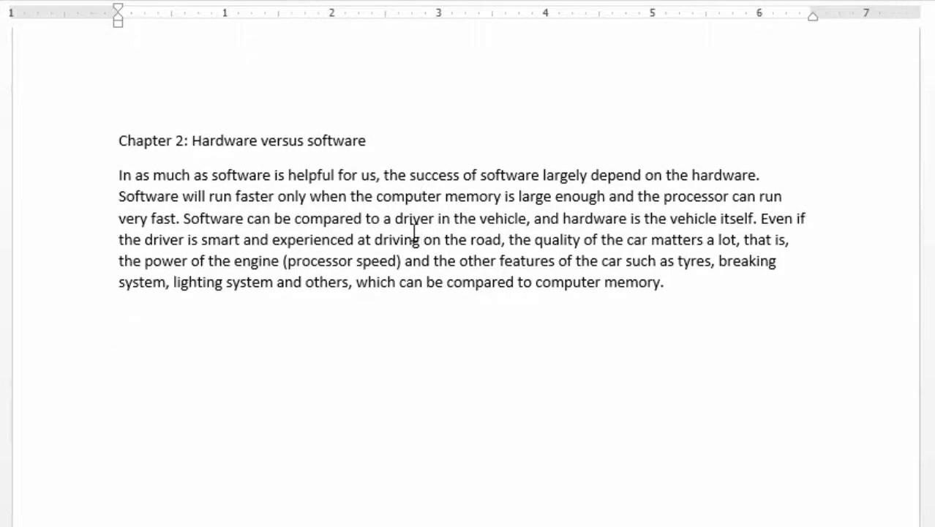
Set the whole Chapter 2 section in Verdana.
mouse_move(118, 136)
left_mouse_down()
mouse_move(251, 191)
mouse_move(668, 262)
mouse_move(709, 295)
mouse_move(681, 311)
left_mouse_up()
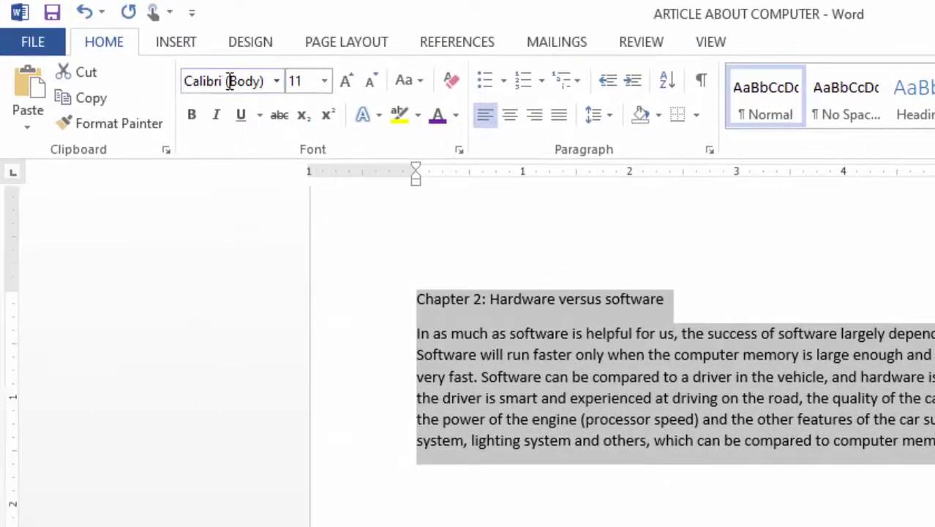
left_click(229, 81)
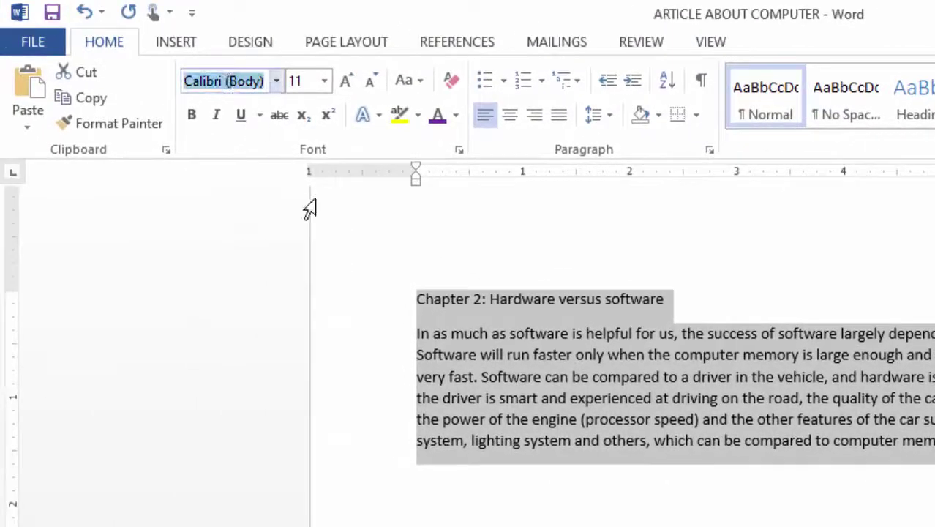
type("Verdana")
key("Return")
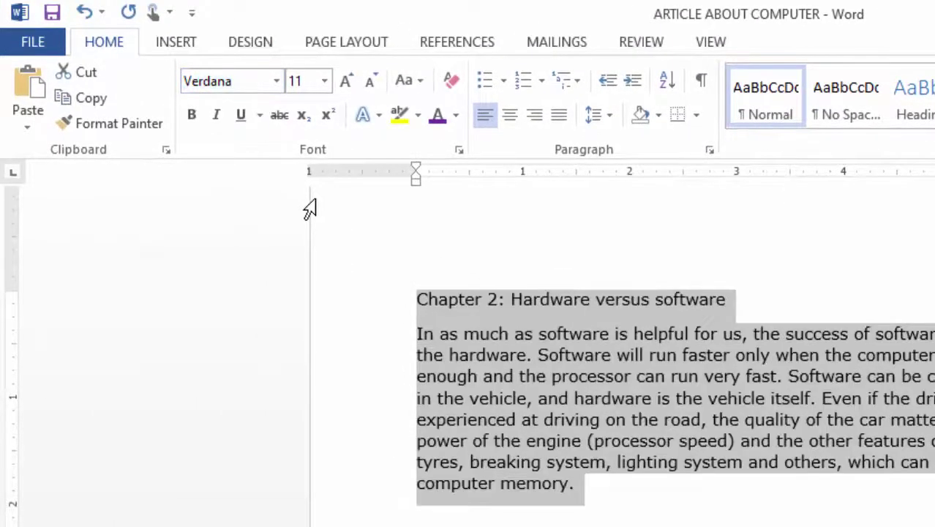
left_click(824, 501)
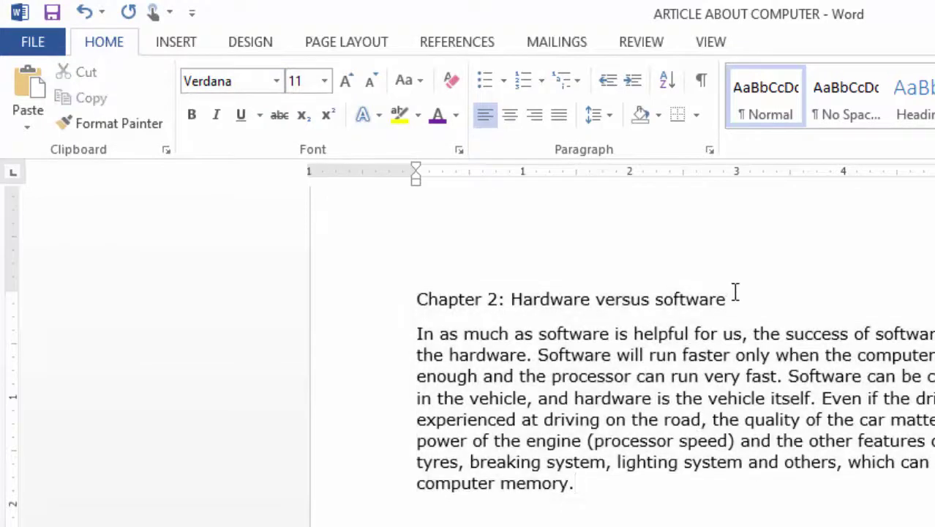
Make the Chapter 2 heading bold at 16 pt.
left_click_drag(740, 301, 378, 291)
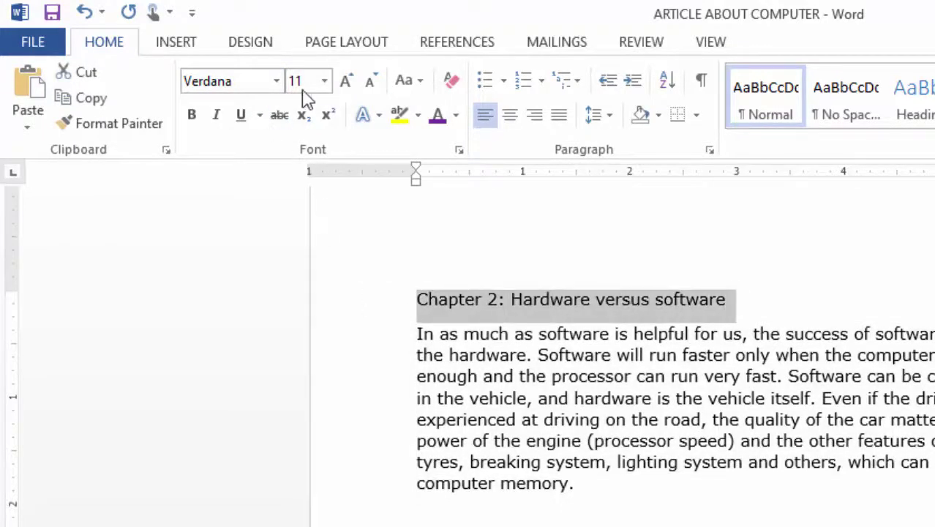
left_click(326, 81)
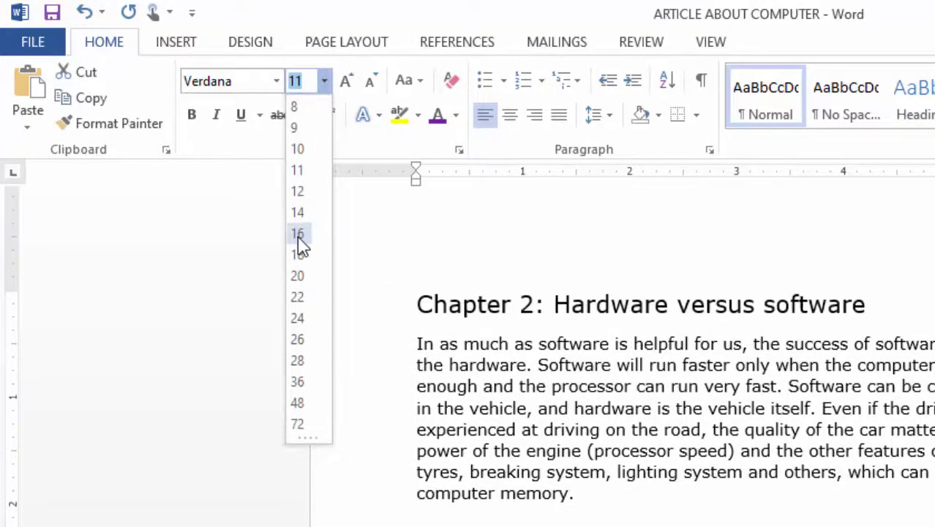
left_click(301, 240)
left_click(192, 114)
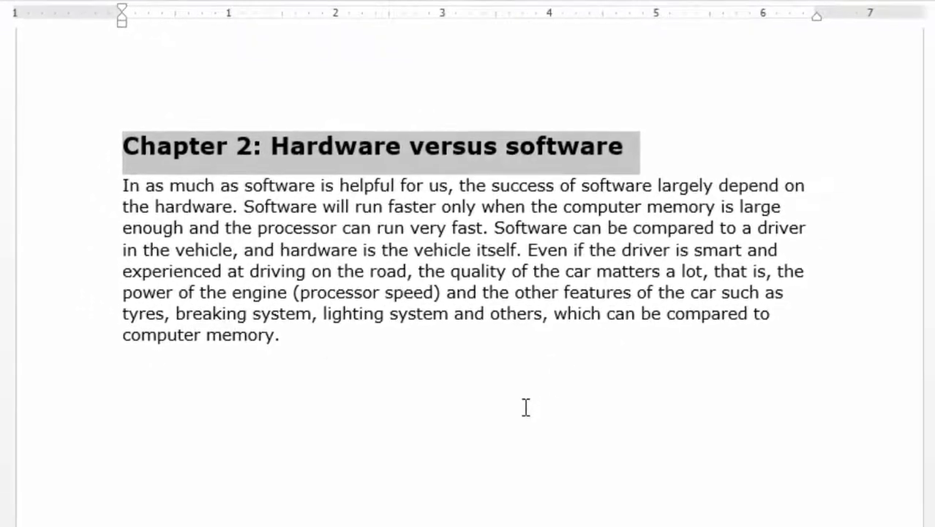
left_click(526, 408)
scroll(351, 286, "down", 3)
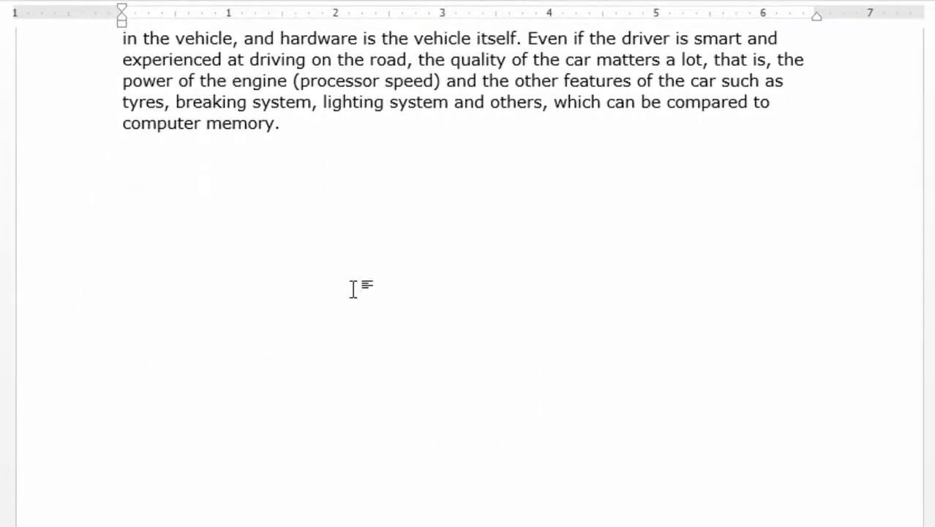
scroll(351, 286, "down", 3)
scroll(351, 286, "down", 3)
scroll(352, 289, "down", 3)
scroll(355, 289, "down", 3)
scroll(357, 288, "up", 3)
scroll(374, 281, "down", 3)
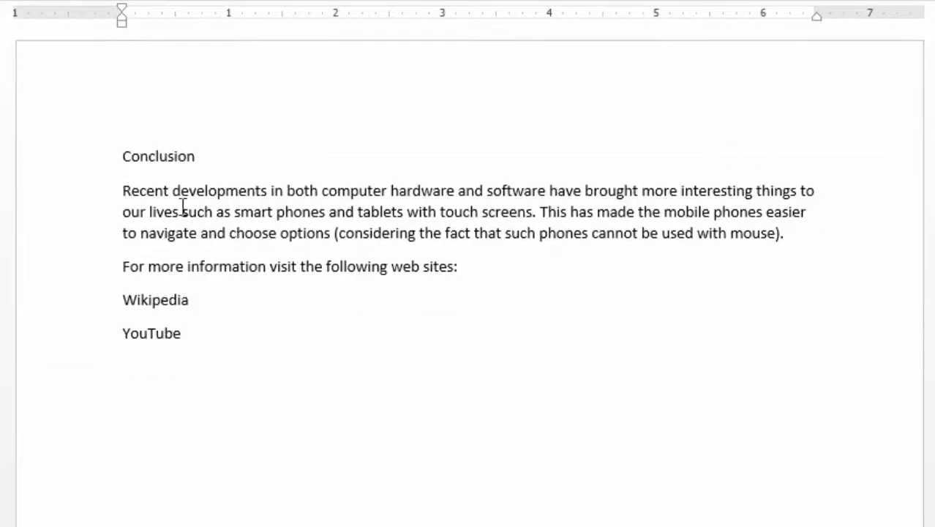
left_click_drag(132, 156, 219, 330)
left_click(220, 76)
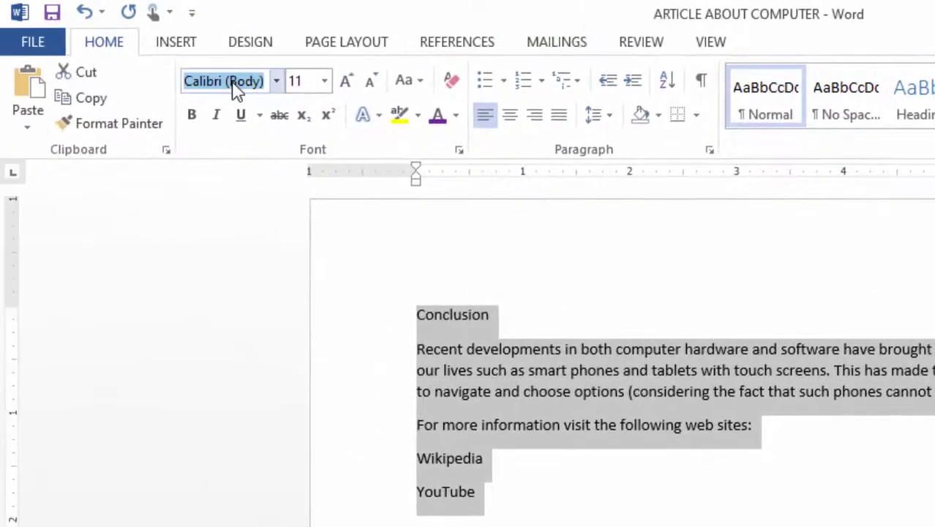
type("v")
key("Return")
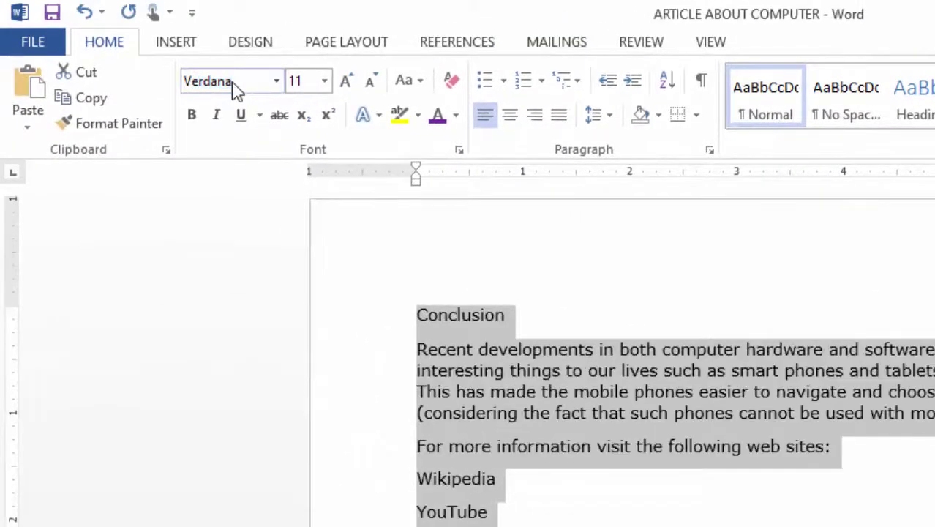
left_click(569, 370)
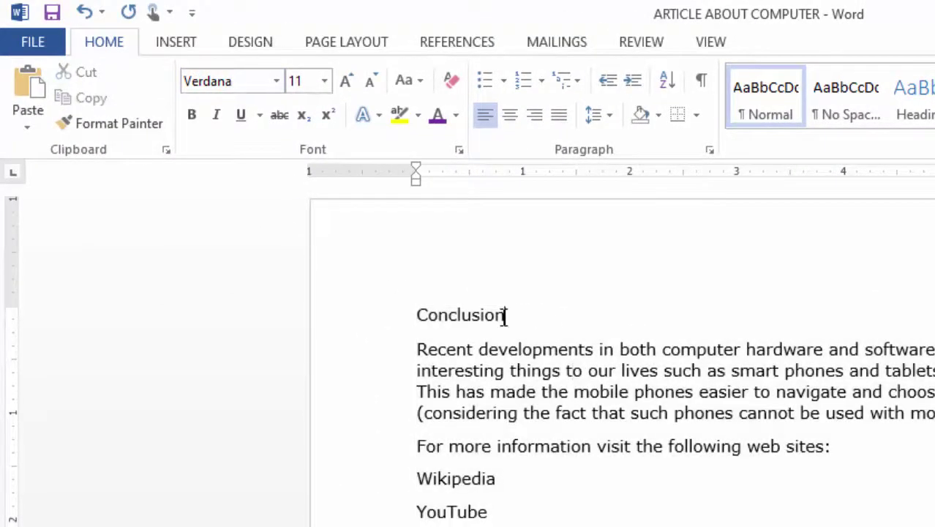
left_click_drag(487, 315, 403, 317)
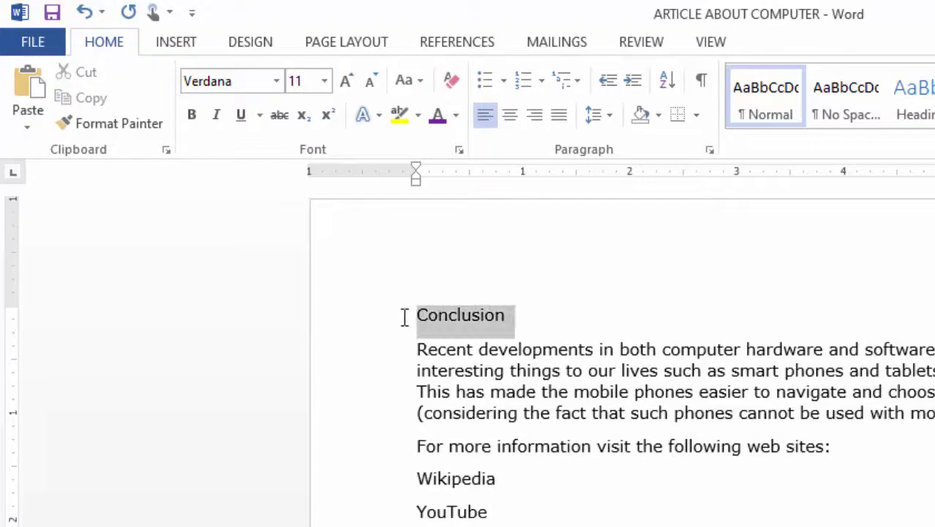
left_click(324, 81)
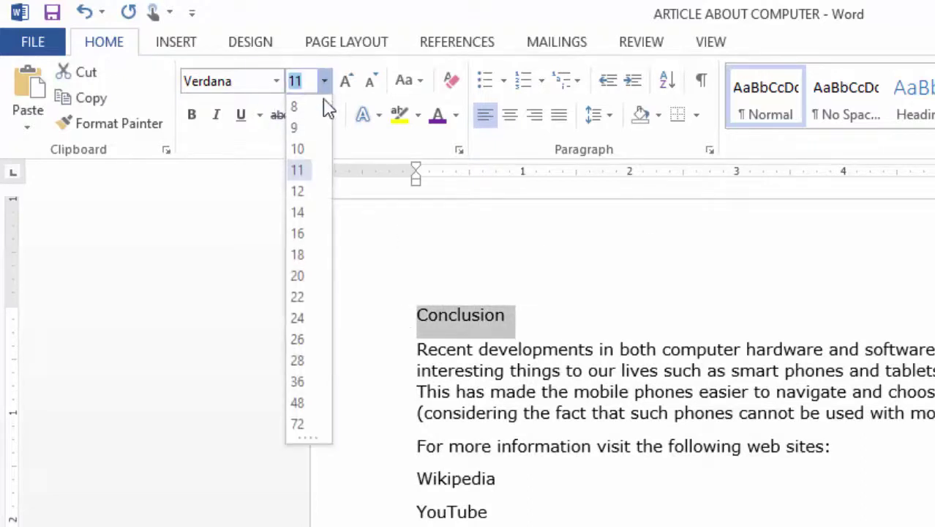
left_click(298, 233)
left_click(191, 114)
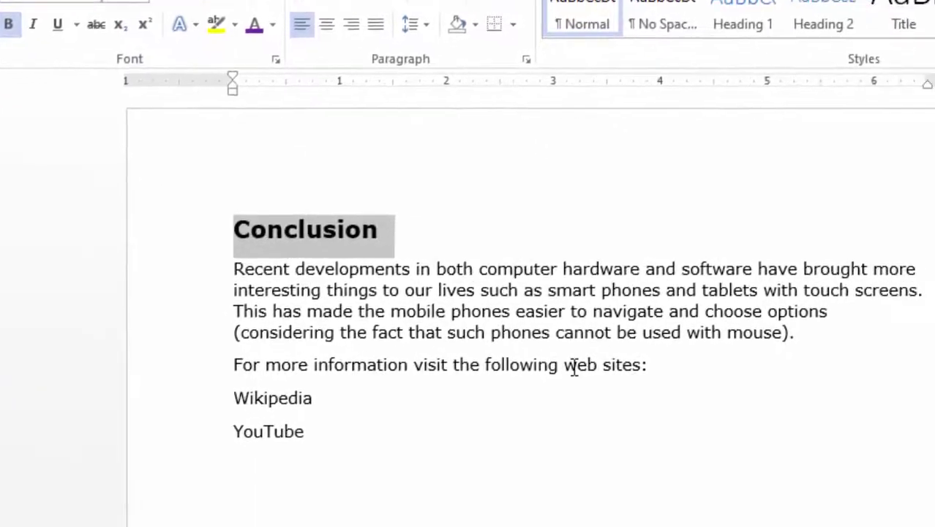
left_click(680, 398)
scroll(405, 205, "up", 5)
scroll(373, 244, "up", 5)
scroll(374, 244, "up", 3)
scroll(377, 234, "up", 5)
scroll(384, 233, "up", 5)
scroll(390, 232, "up", 3)
scroll(390, 232, "up", 3)
scroll(392, 232, "up", 3)
scroll(399, 232, "up", 3)
scroll(399, 233, "up", 5)
scroll(399, 232, "up", 5)
scroll(403, 232, "up", 5)
scroll(403, 233, "up", 5)
scroll(404, 233, "up", 2)
scroll(404, 233, "down", 2)
scroll(403, 235, "up", 2)
scroll(404, 233, "down", 5)
scroll(404, 232, "up", 5)
scroll(325, 453, "down", 4)
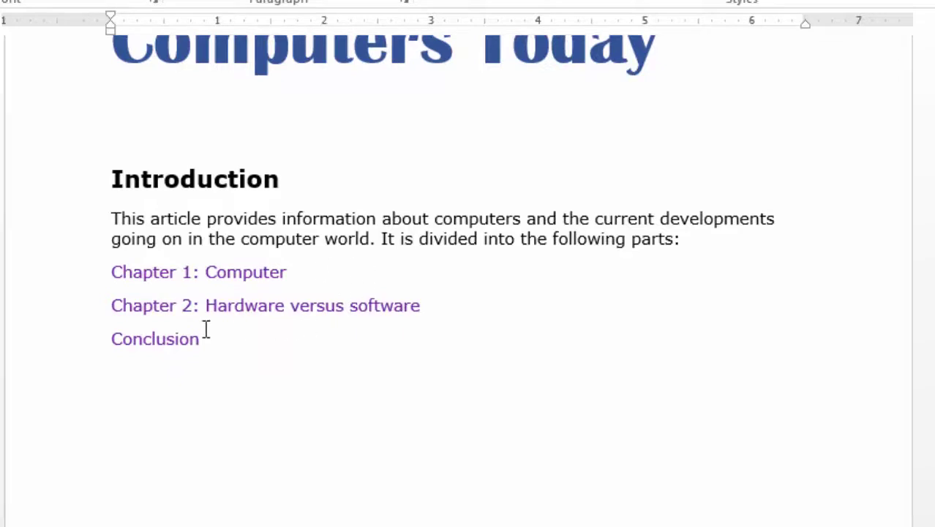
scroll(293, 307, "down", 3)
scroll(293, 308, "up", 4)
scroll(293, 309, "up", 3)
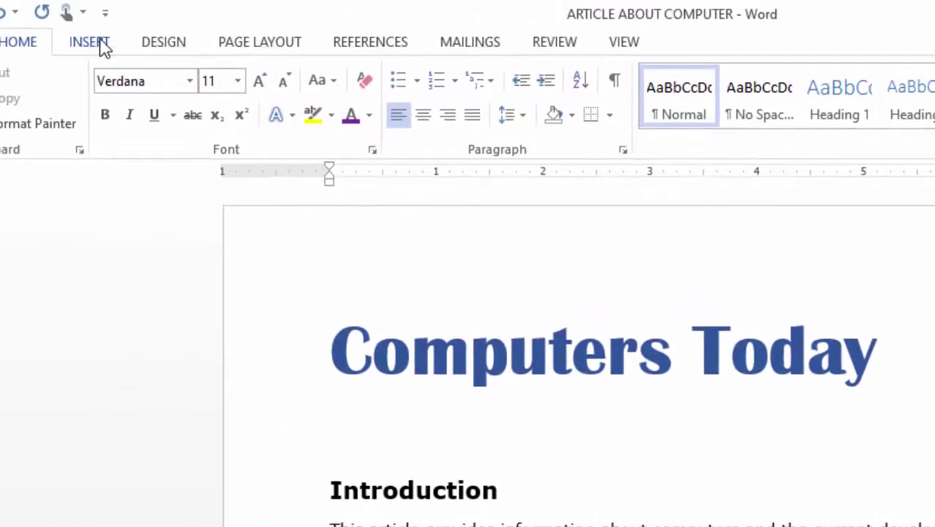
Add Accent Bar 4 'Page | 1' page numbers at the bottom right of every page.
left_click(91, 42)
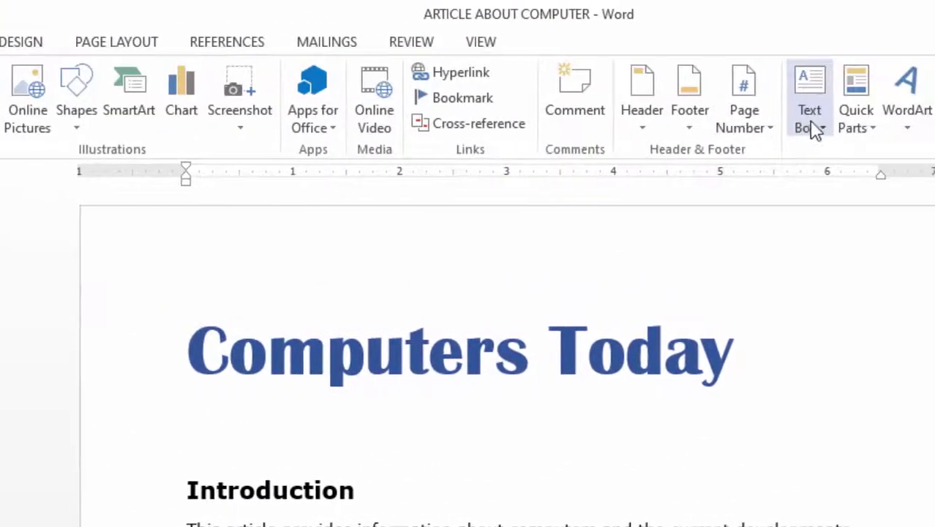
left_click(771, 137)
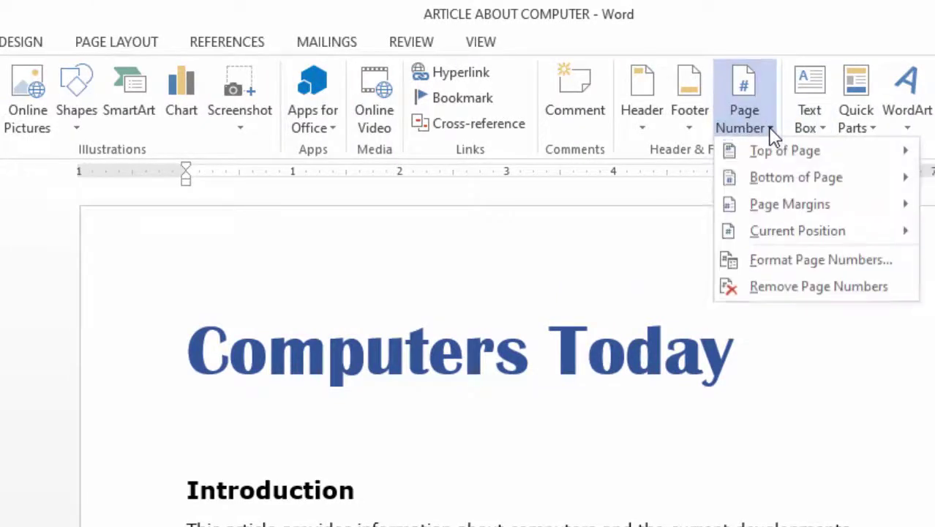
left_click(779, 177)
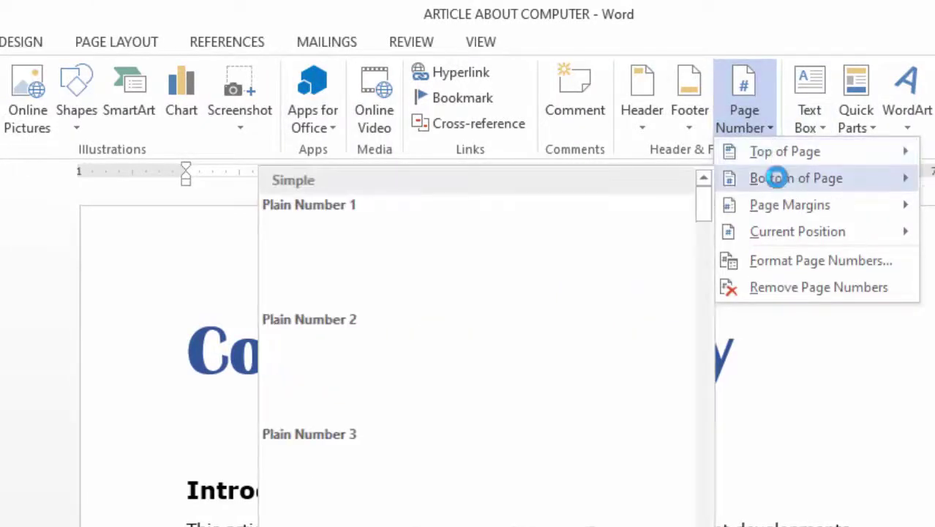
scroll(476, 504, "down", 10)
scroll(538, 468, "down", 5)
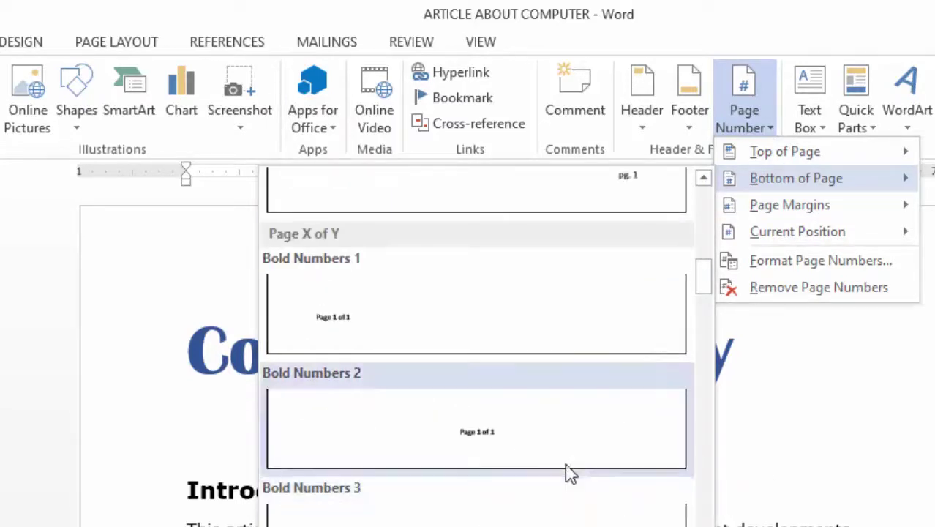
scroll(569, 472, "up", 5)
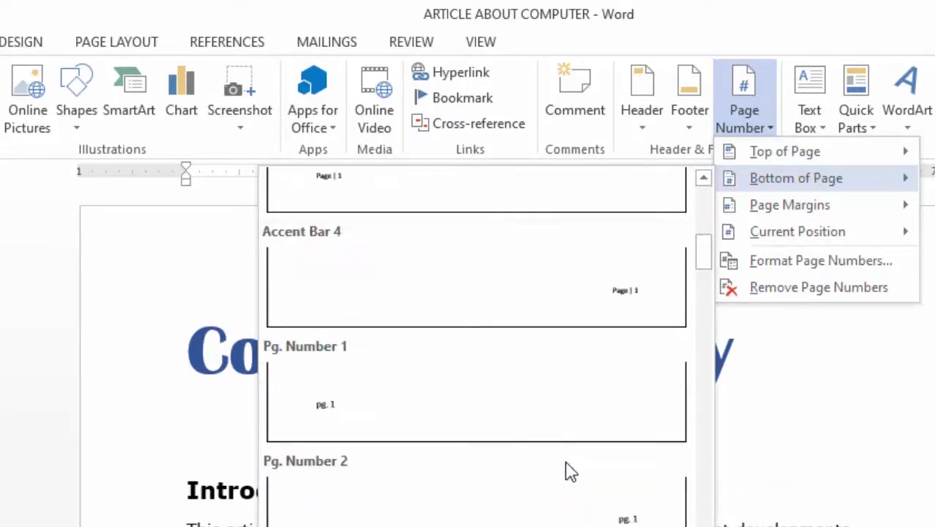
left_click(626, 300)
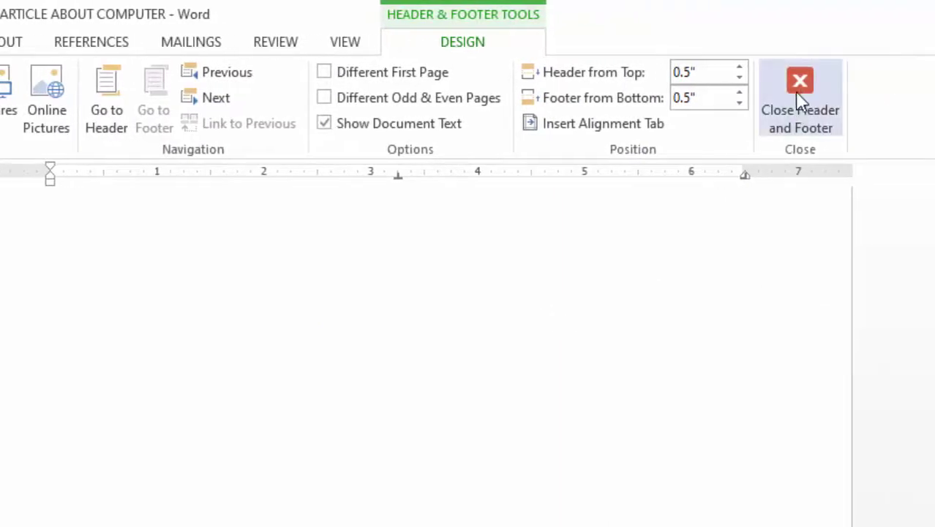
left_click(800, 96)
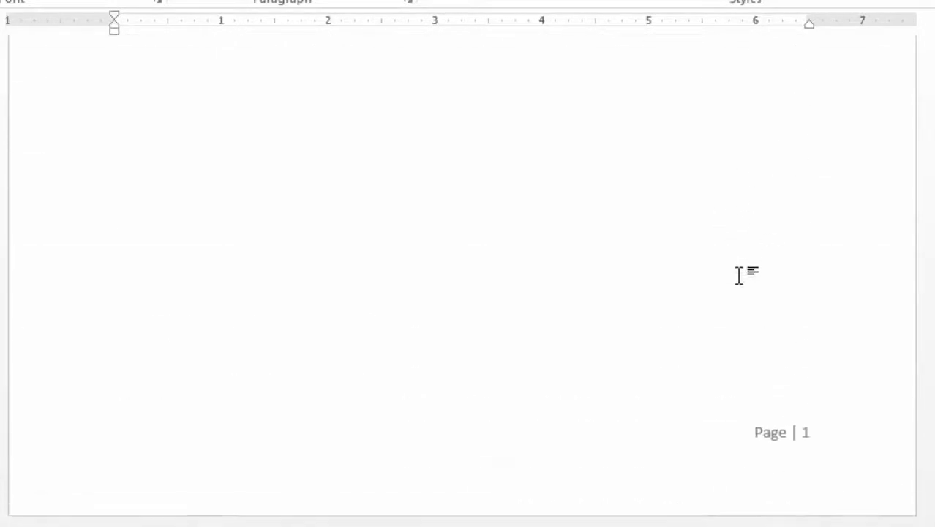
scroll(739, 282, "up", 5)
scroll(737, 286, "up", 4)
scroll(739, 286, "up", 2)
scroll(739, 288, "down", 4)
scroll(739, 288, "down", 3)
scroll(738, 287, "down", 3)
scroll(737, 286, "down", 1)
scroll(737, 287, "up", 2)
scroll(738, 286, "down", 3)
scroll(738, 286, "up", 5)
scroll(738, 287, "up", 2)
scroll(737, 286, "up", 5)
scroll(329, 364, "down", 4)
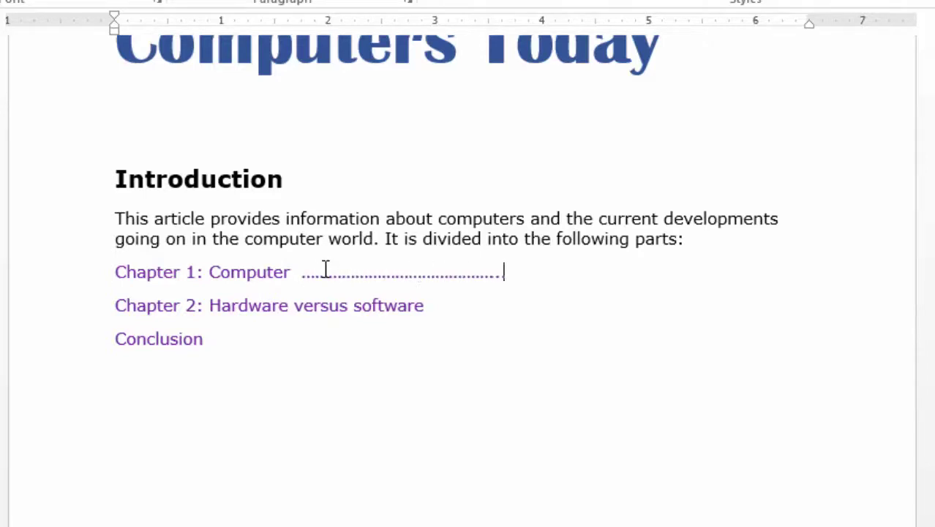
End the Chapter 1: Computer contents entry with 'Page 2' and ignore the spelling flag on Computer.
type("Page 2")
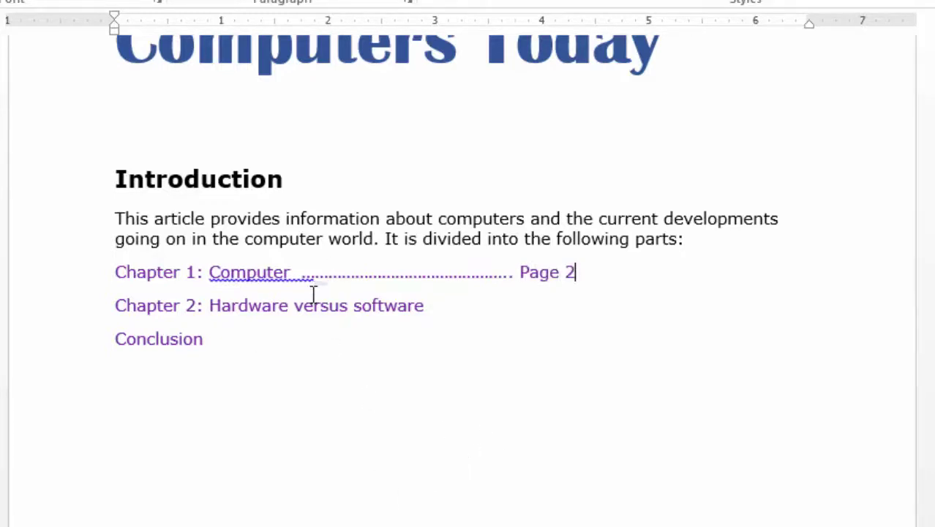
right_click(292, 276)
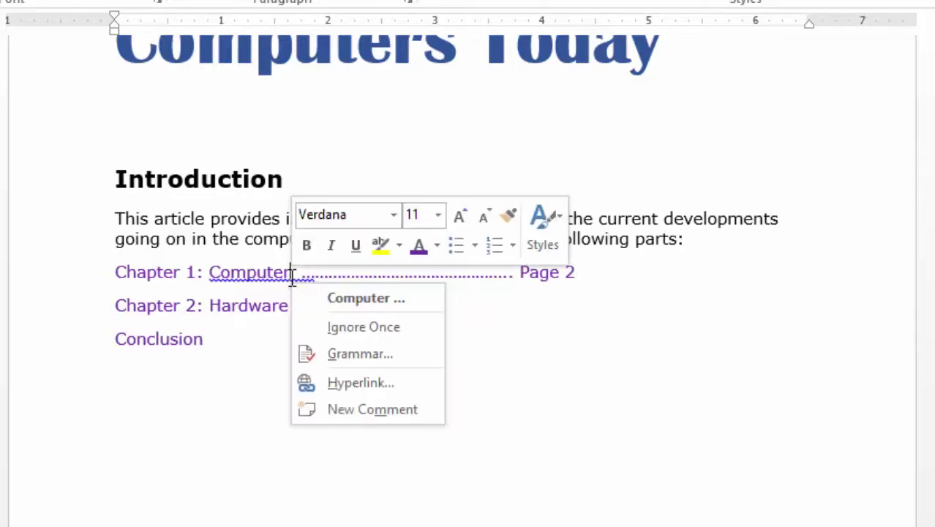
left_click(388, 329)
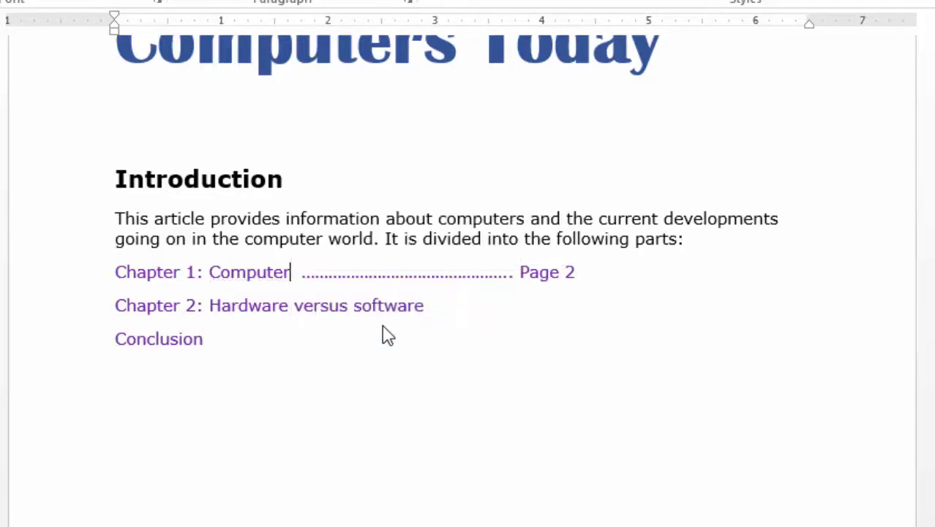
Extend the Chapter 2: Hardware versus software leader dots so its 'Page 3' lines up with Chapter 1.
scroll(523, 410, "down", 3)
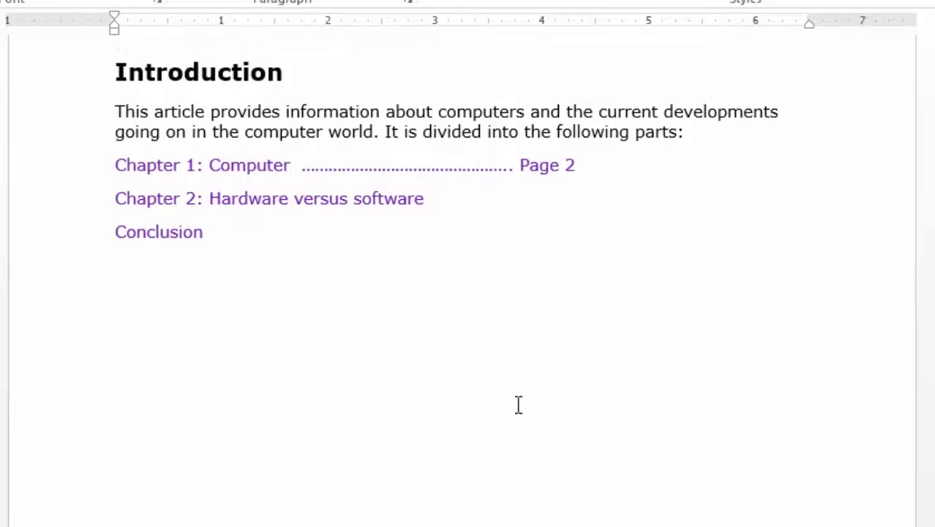
scroll(395, 353, "down", 8)
scroll(396, 352, "down", 9)
scroll(399, 353, "down", 7)
scroll(402, 353, "down", 13)
scroll(402, 353, "down", 5)
scroll(402, 353, "down", 8)
scroll(402, 351, "down", 7)
scroll(404, 348, "down", 8)
scroll(405, 347, "down", 2)
scroll(501, 308, "down", 6)
scroll(494, 282, "up", 8)
scroll(487, 281, "up", 6)
scroll(485, 280, "up", 7)
scroll(484, 279, "up", 7)
scroll(482, 278, "up", 7)
scroll(482, 277, "up", 6)
scroll(481, 276, "up", 6)
scroll(469, 300, "up", 1)
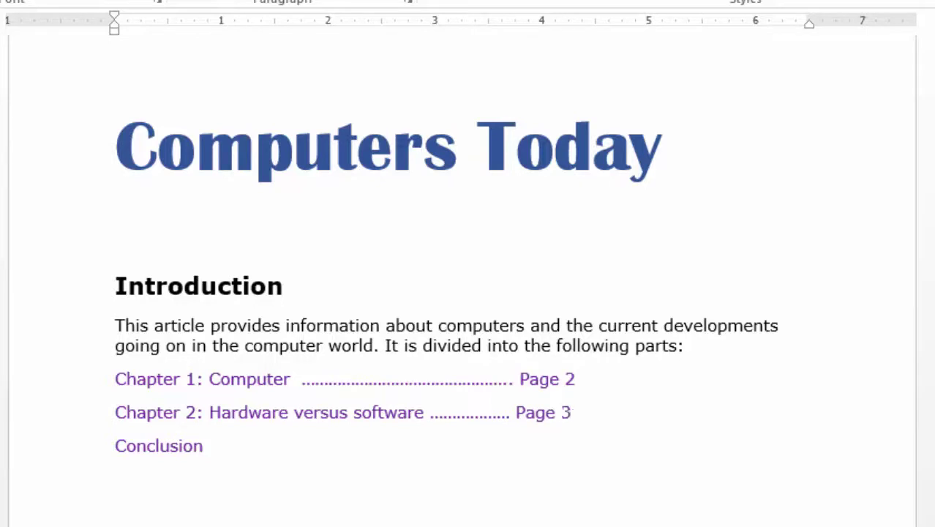
left_click(500, 419)
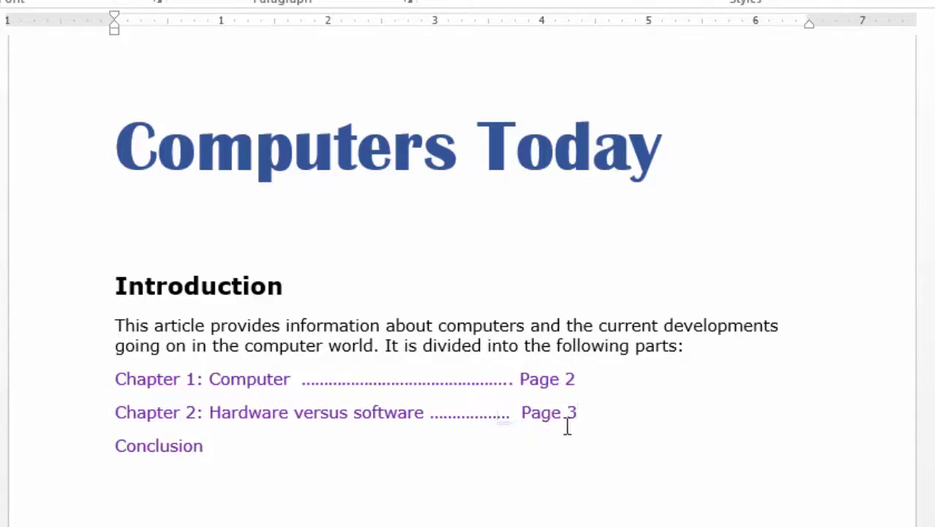
type("..")
left_click(528, 412)
key("BackSpace")
scroll(467, 483, "down", 3)
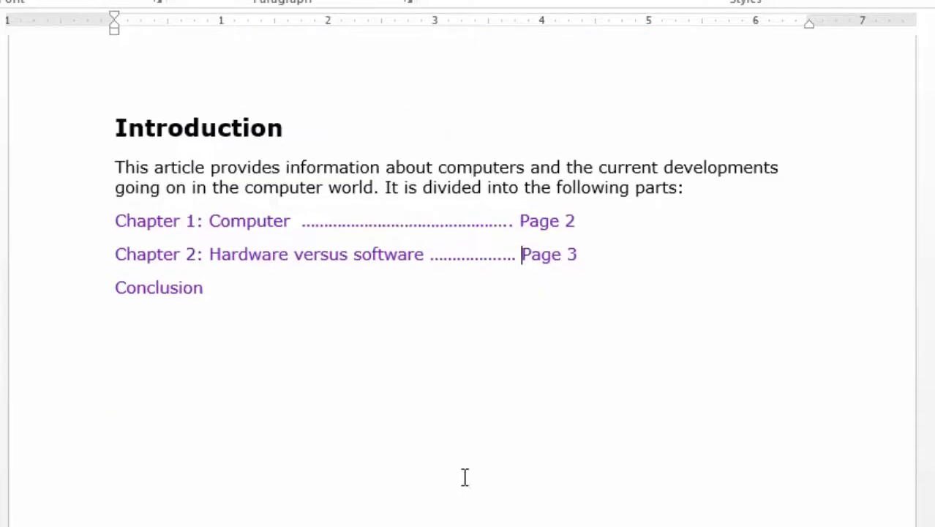
Add a dotted leader ending in 'Page 4' after the Conclusion entry.
scroll(461, 446, "down", 5)
scroll(460, 433, "up", 7)
scroll(434, 400, "up", 1)
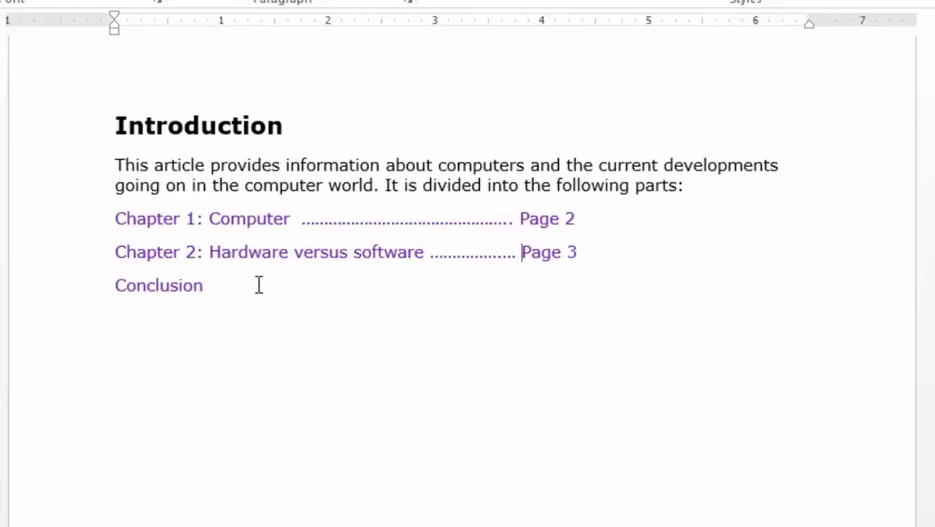
left_click(228, 285)
type(".................................................... ")
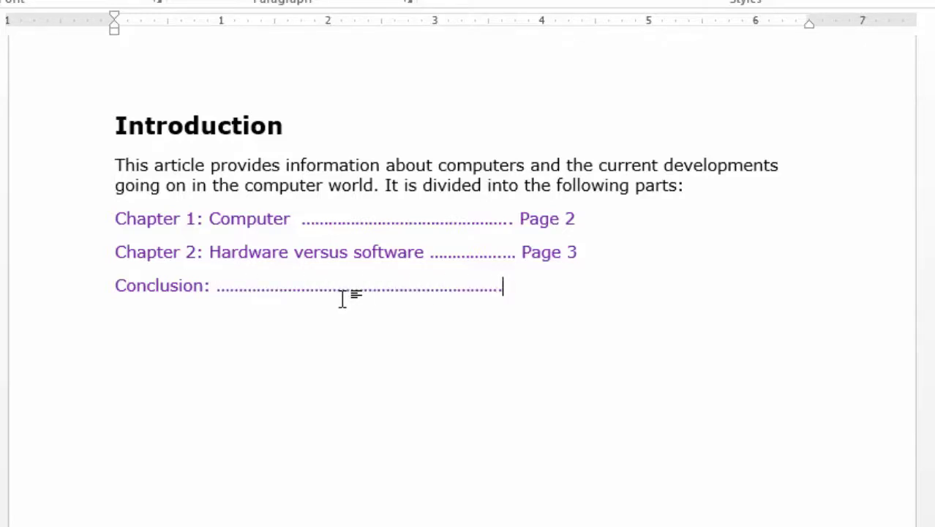
type("Page 4")
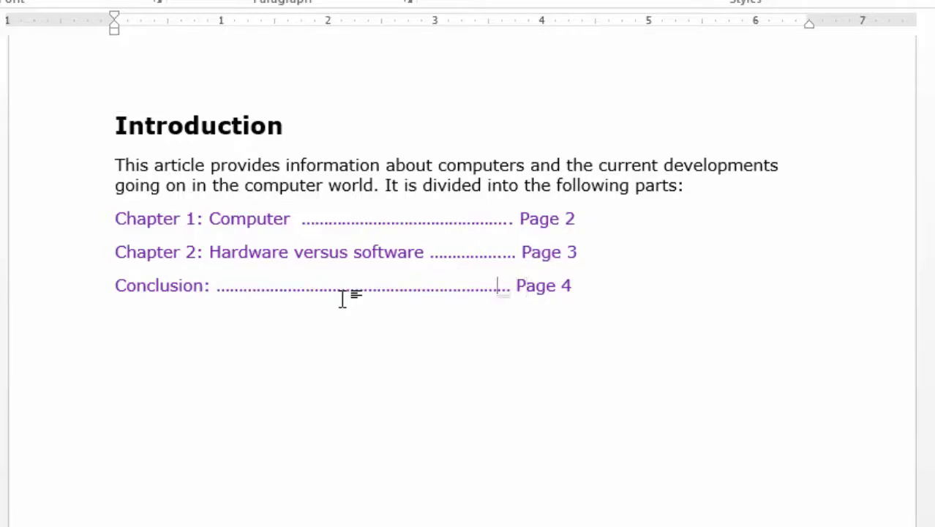
type(".")
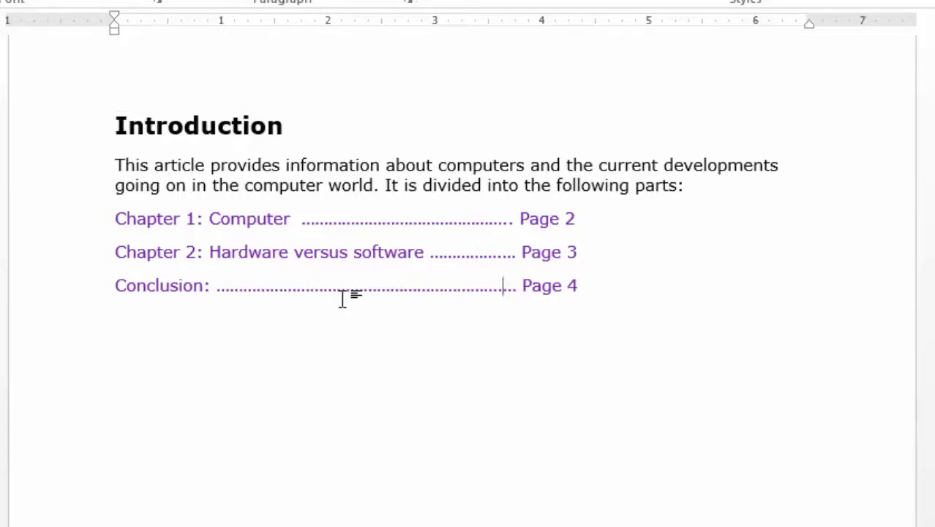
key("Down")
scroll(519, 421, "up", 3)
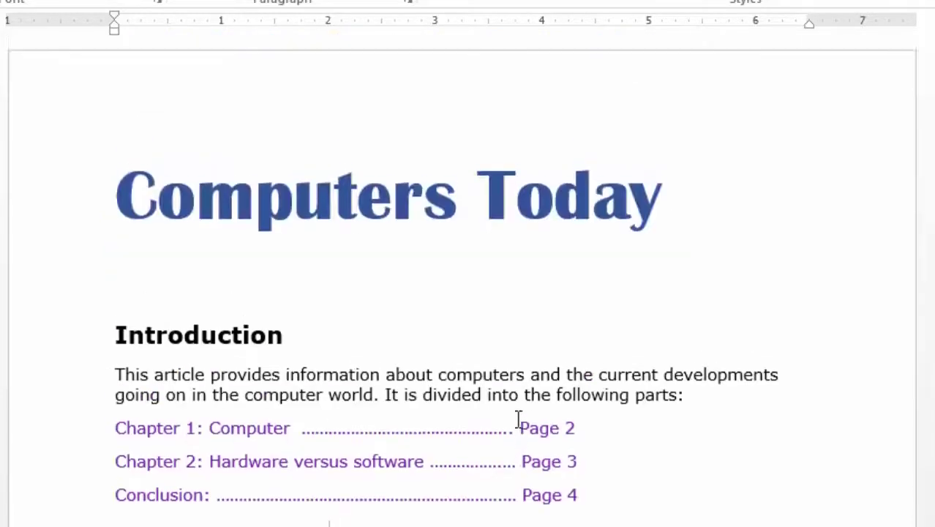
scroll(406, 445, "down", 3)
scroll(403, 441, "up", 3)
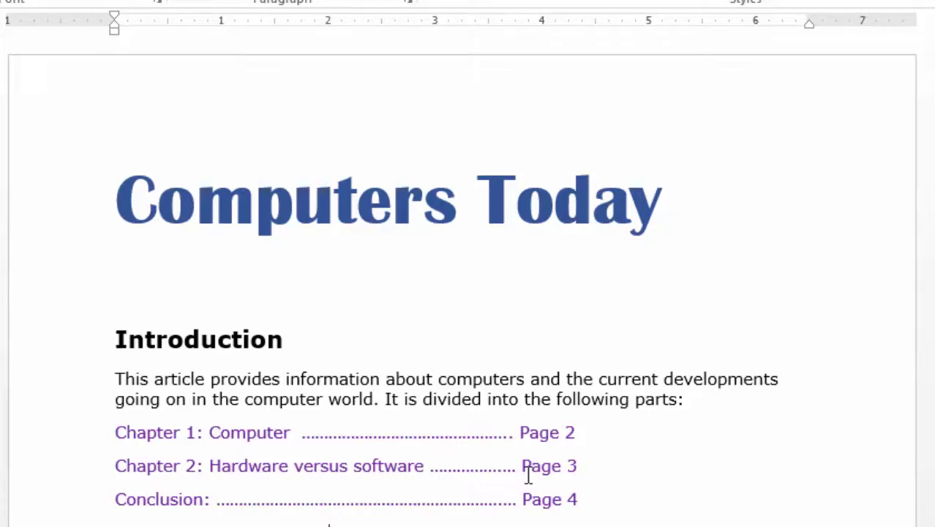
scroll(510, 465, "down", 1)
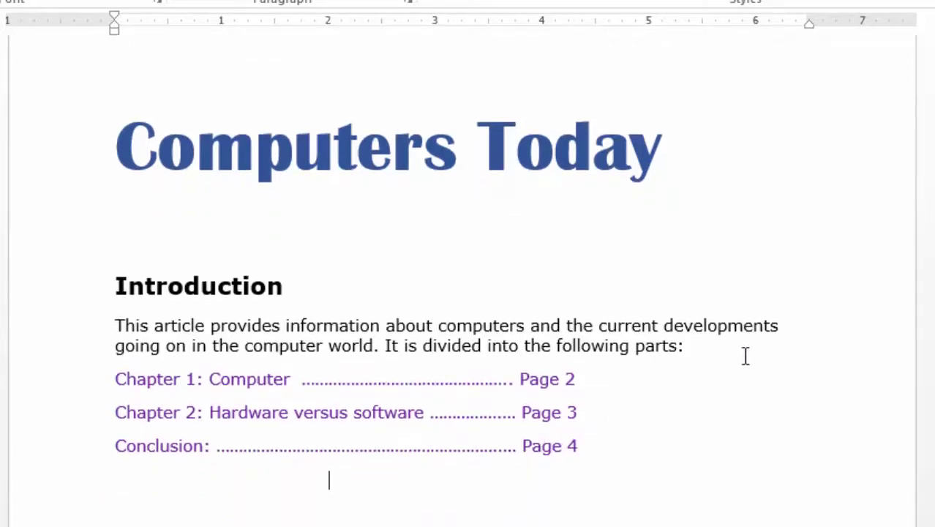
Insert a blank line after 'parts:' and ignore the spelling flag on 'Computer'.
left_click(704, 346)
key("Return")
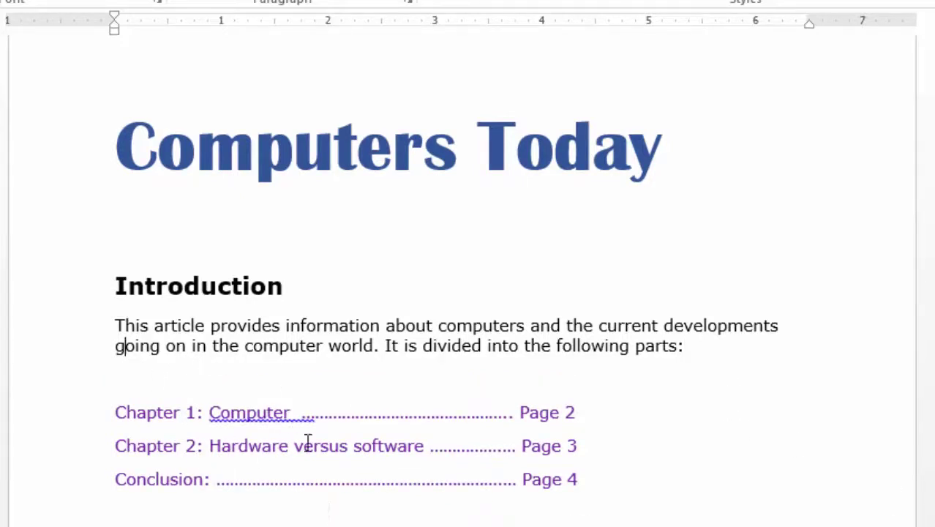
right_click(278, 417)
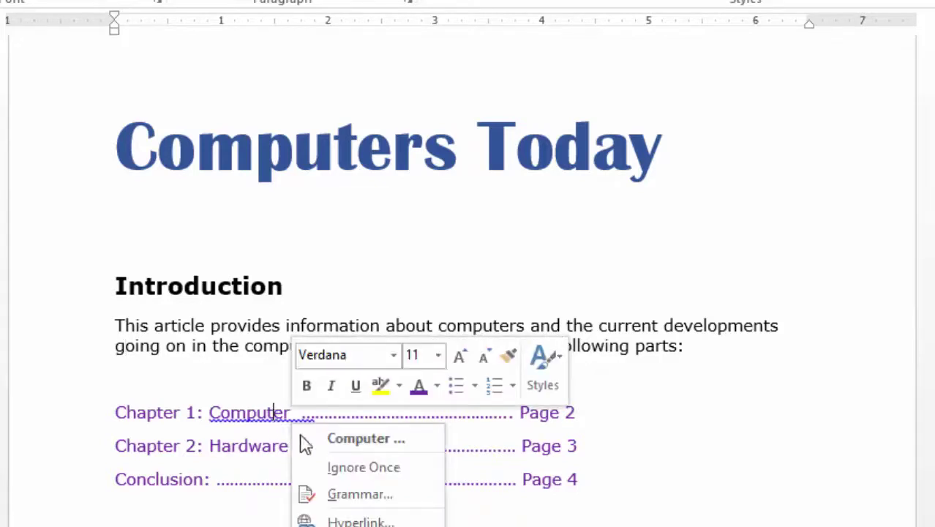
left_click(356, 469)
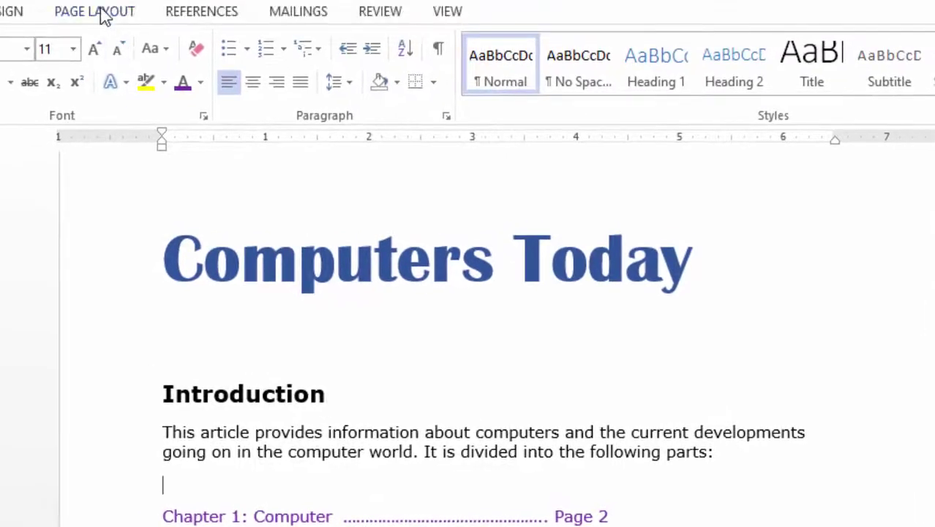
Set the blank line's paragraph spacing after to 0 pt.
left_click(103, 16)
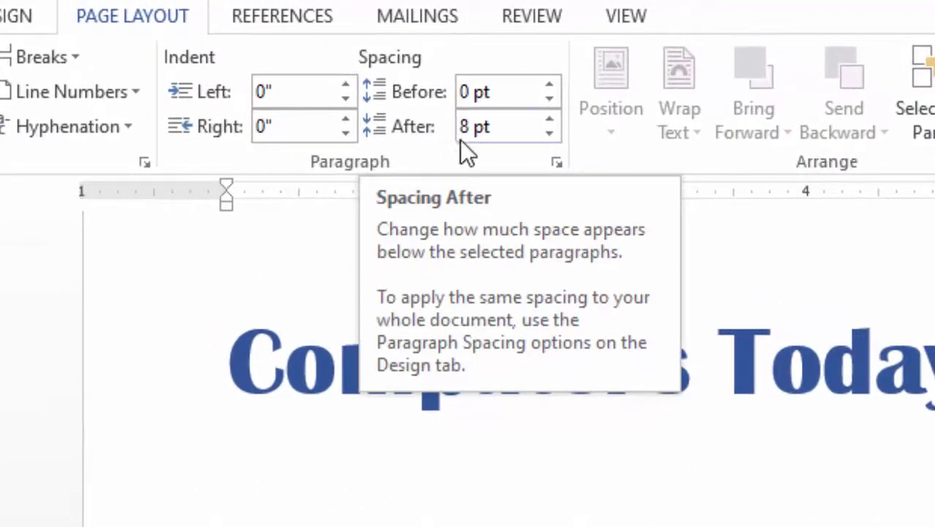
left_click(550, 134)
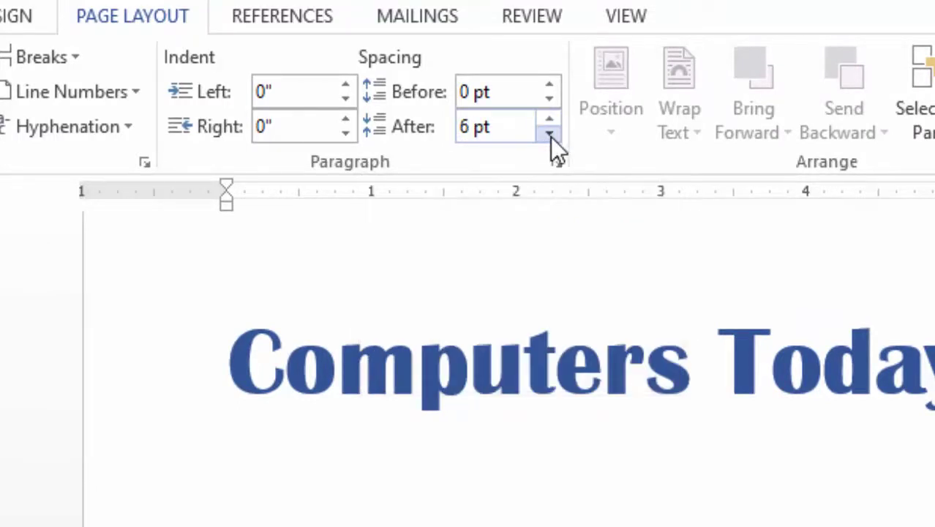
left_click(550, 134)
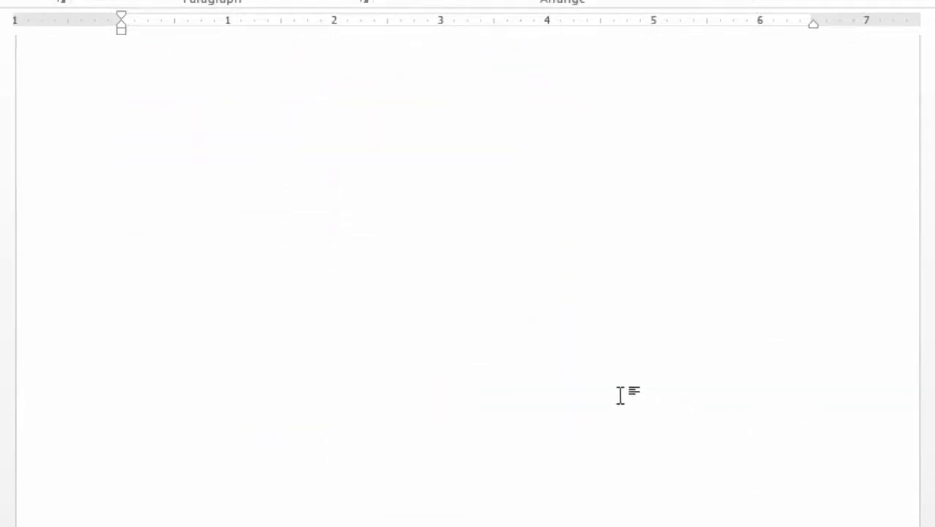
Return to the Chapter 1 paragraphs and select the word 'software' in the second line.
scroll(619, 395, "up", 10)
scroll(620, 394, "down", 3)
scroll(620, 393, "down", 4)
scroll(620, 394, "down", 5)
scroll(621, 392, "down", 3)
scroll(603, 344, "up", 4)
scroll(599, 348, "down", 4)
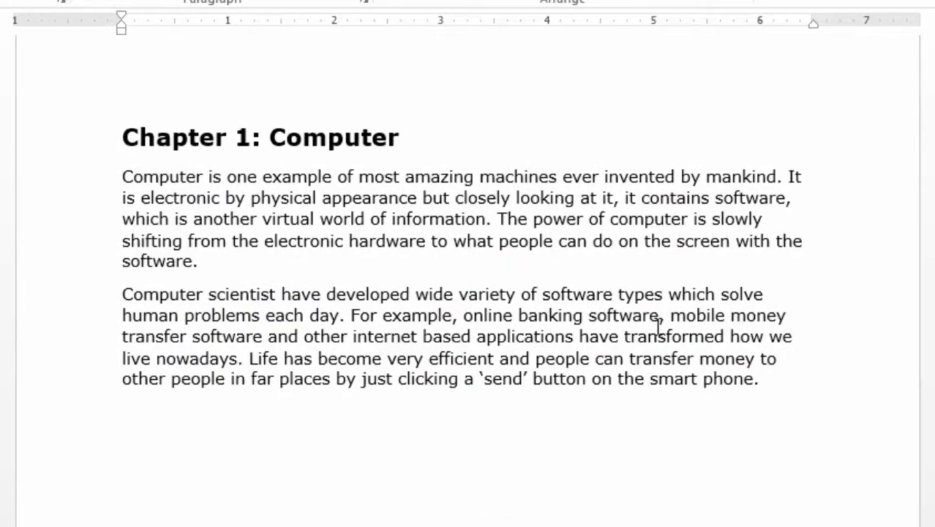
scroll(575, 345, "down", 2)
scroll(578, 329, "up", 2)
scroll(550, 327, "down", 2)
scroll(552, 325, "down", 3)
scroll(554, 325, "down", 2)
scroll(555, 326, "down", 2)
scroll(554, 326, "down", 2)
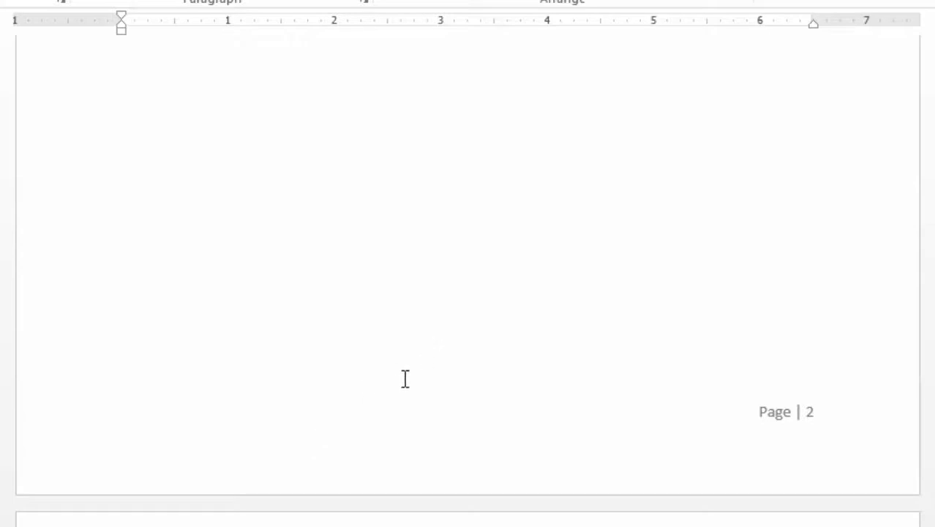
scroll(455, 359, "up", 3)
scroll(455, 360, "up", 3)
scroll(455, 355, "up", 3)
scroll(454, 354, "up", 3)
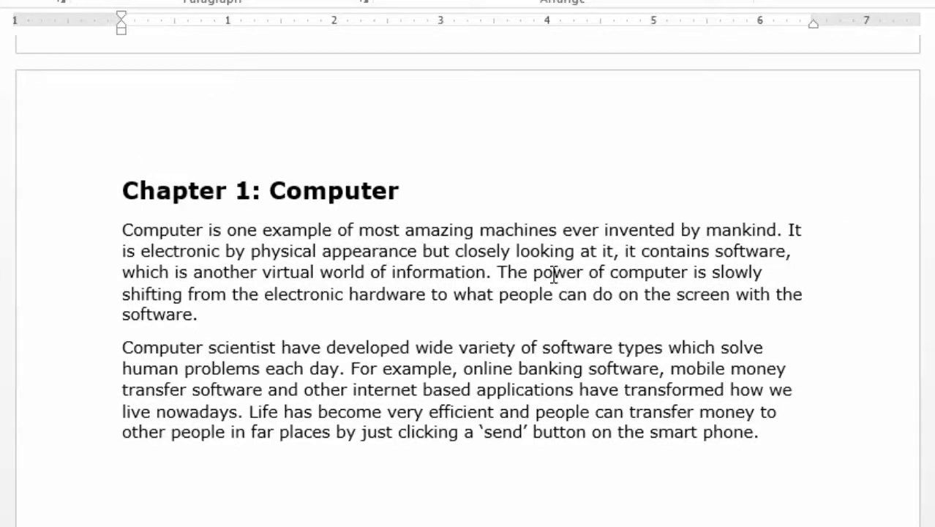
scroll(540, 308, "down", 1)
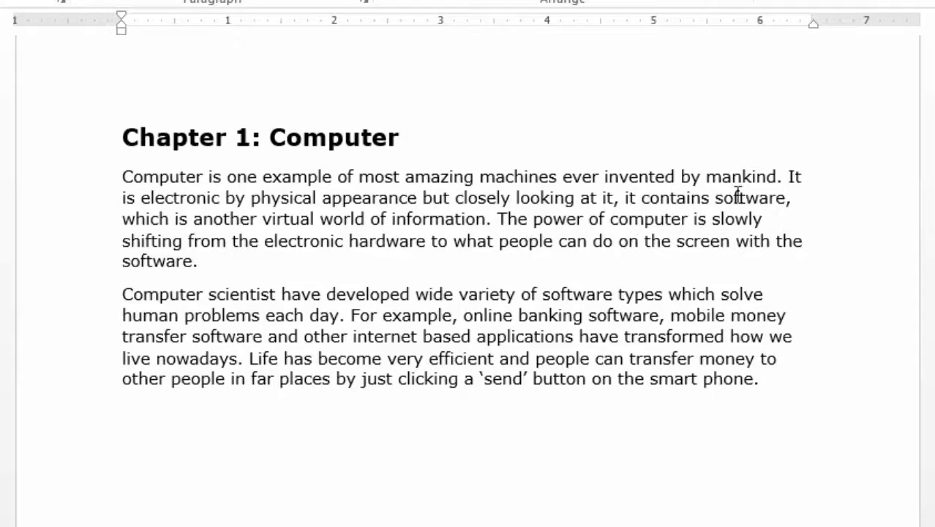
left_click_drag(715, 199, 787, 199)
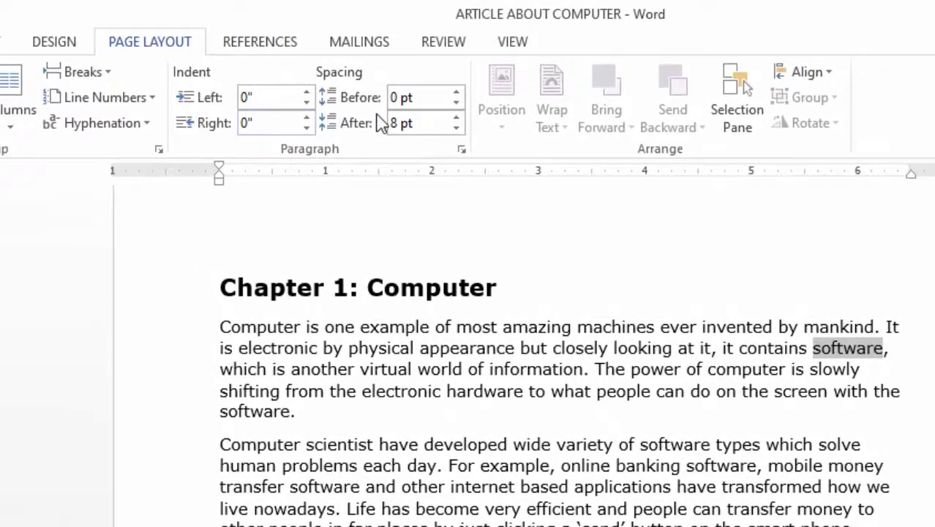
Add footnote 1 to 'software': part of computer running on screen doing user tasks, e.g. MS Word, Excel.
left_click(262, 42)
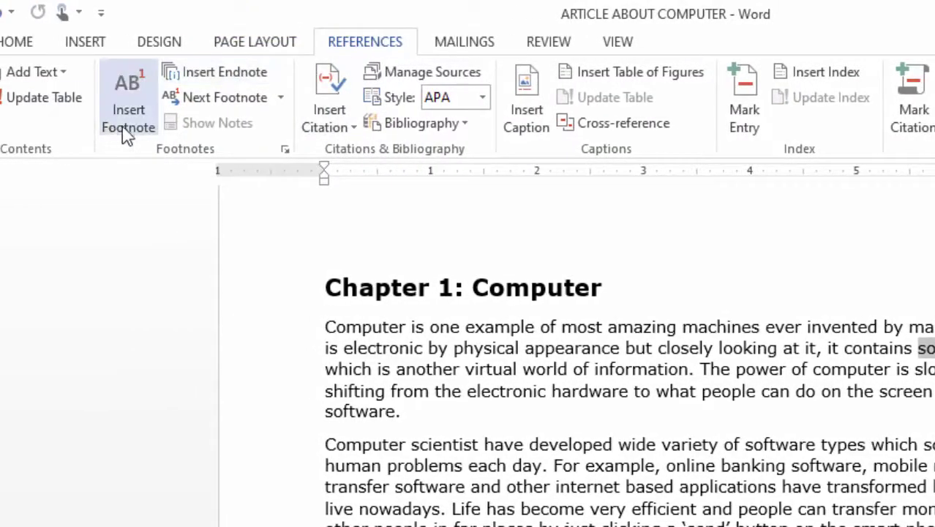
left_click(129, 121)
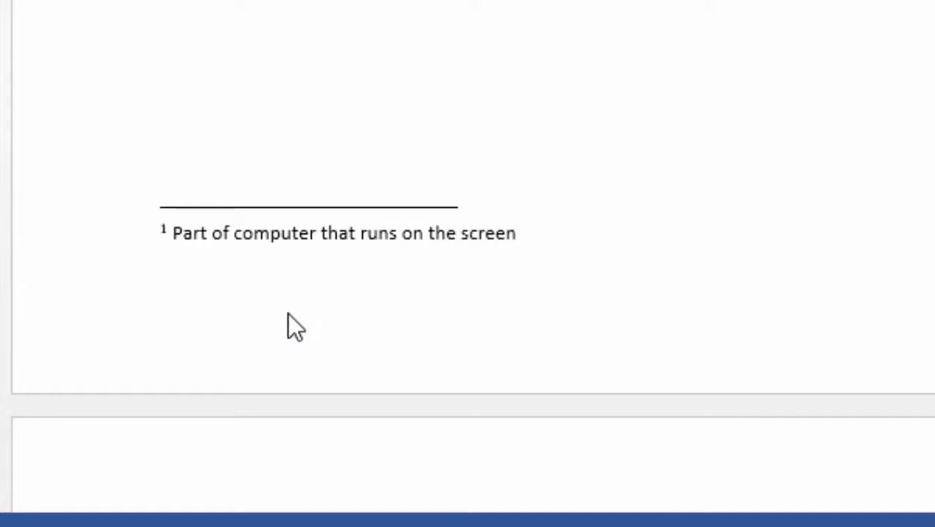
type("doing user ta")
type("sk")
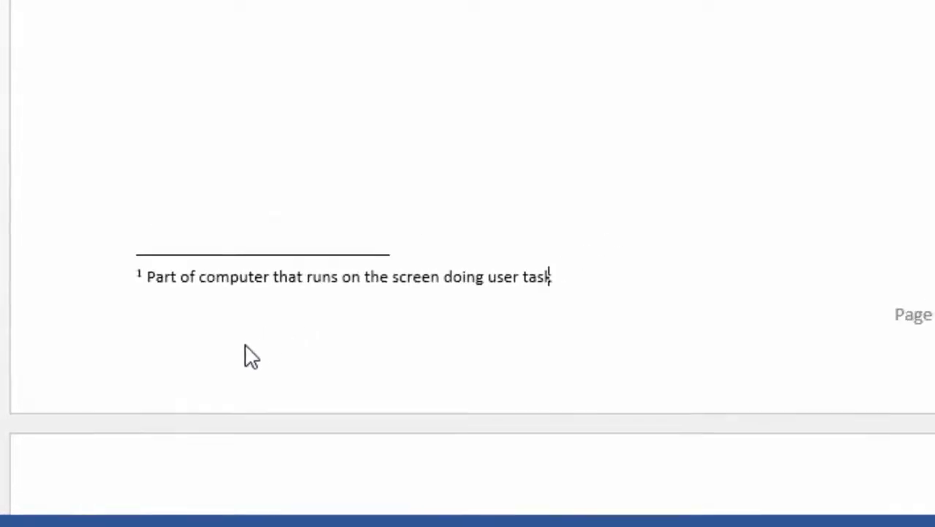
type("s. Example of ")
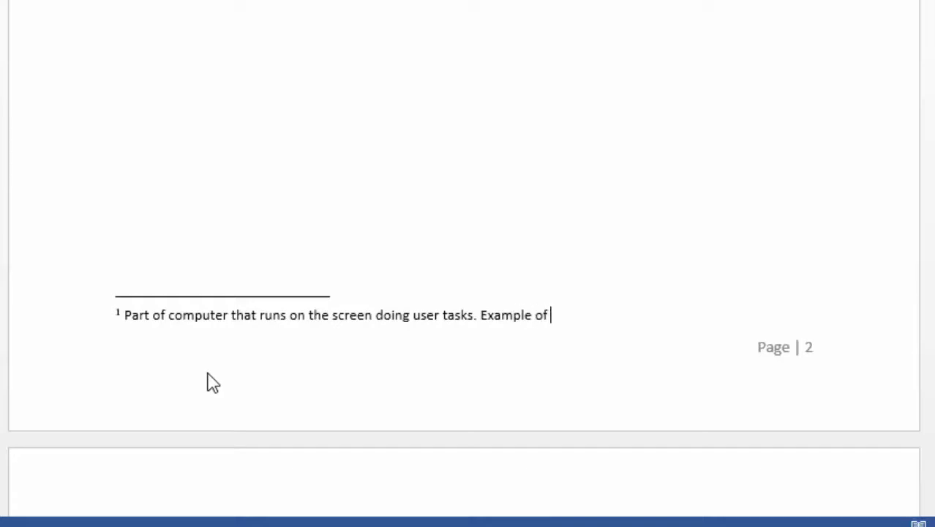
type("software")
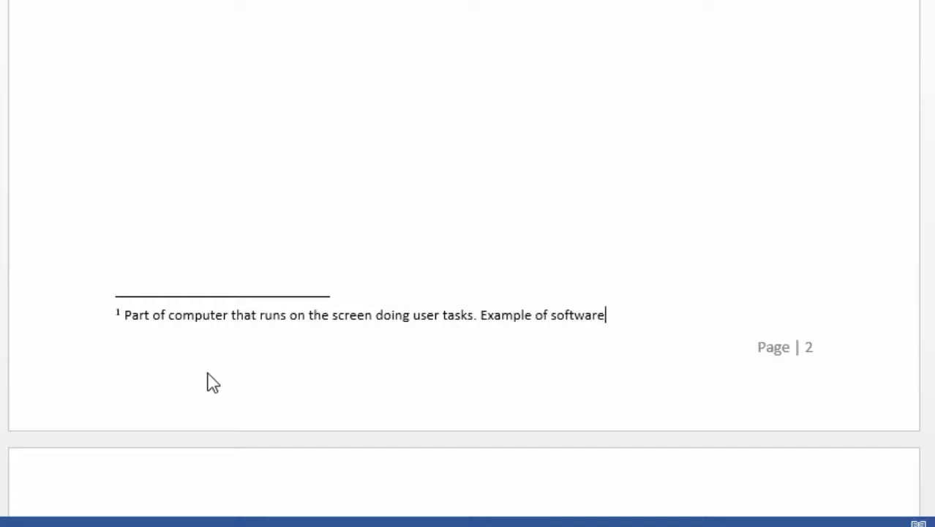
type(" is MS Word, Excel")
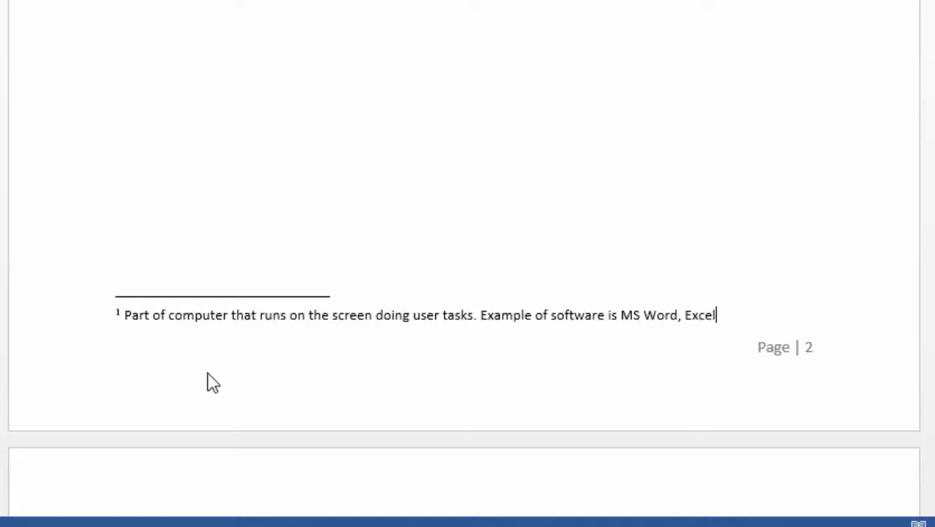
type("etc")
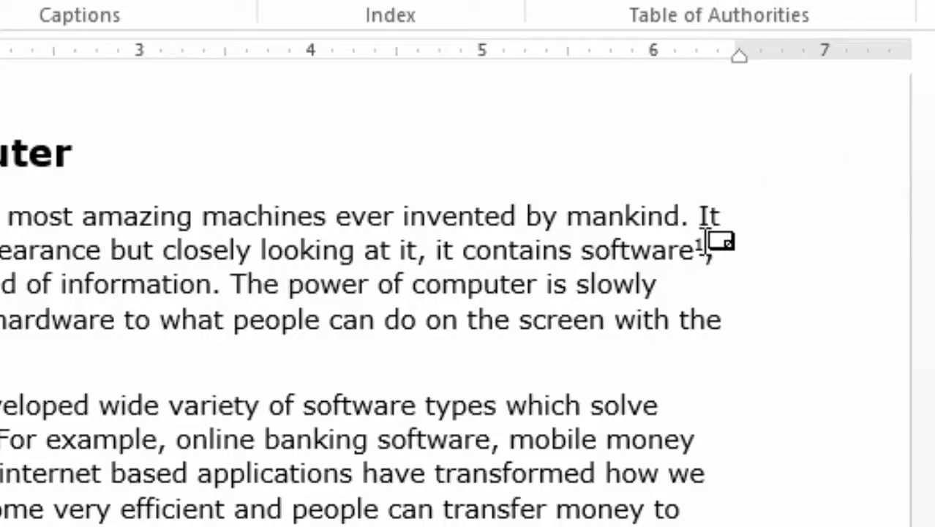
Select 'hardware' and add footnote 2: 'Physical electronic parts of computer e.g. CPU, keyboard, mouse etc'.
scroll(542, 287, "down", 10)
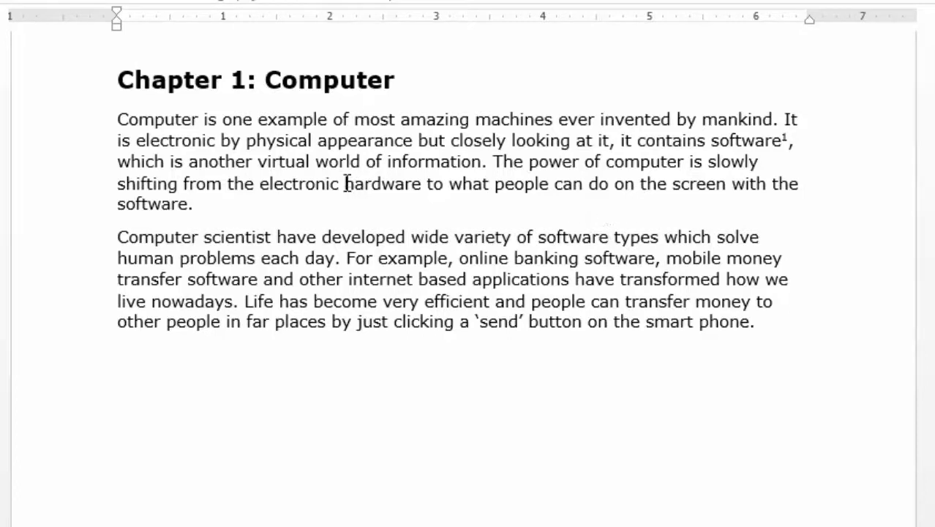
left_click_drag(345, 184, 423, 188)
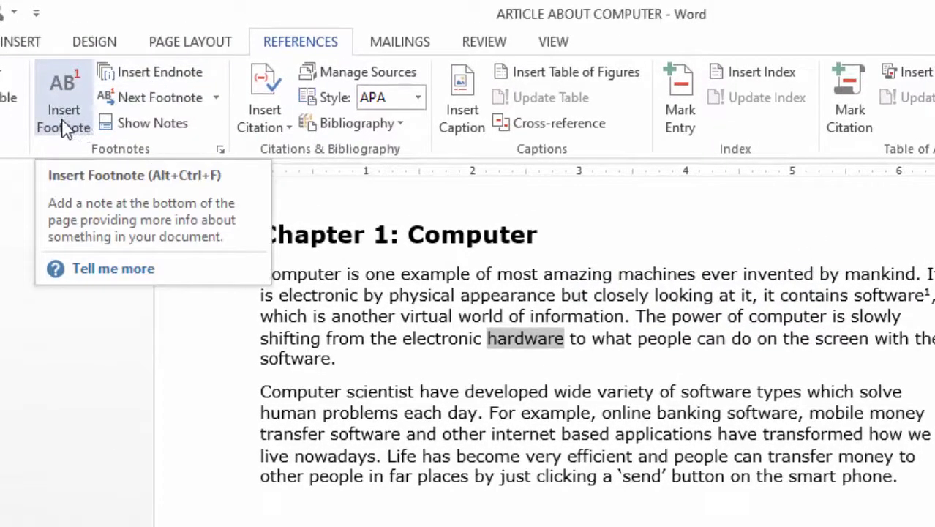
left_click(63, 121)
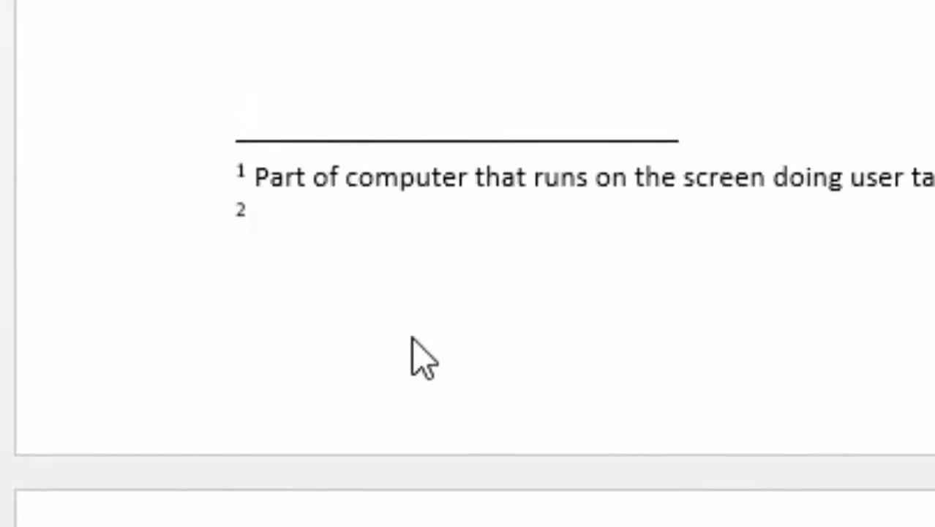
type("Physical e")
type("le")
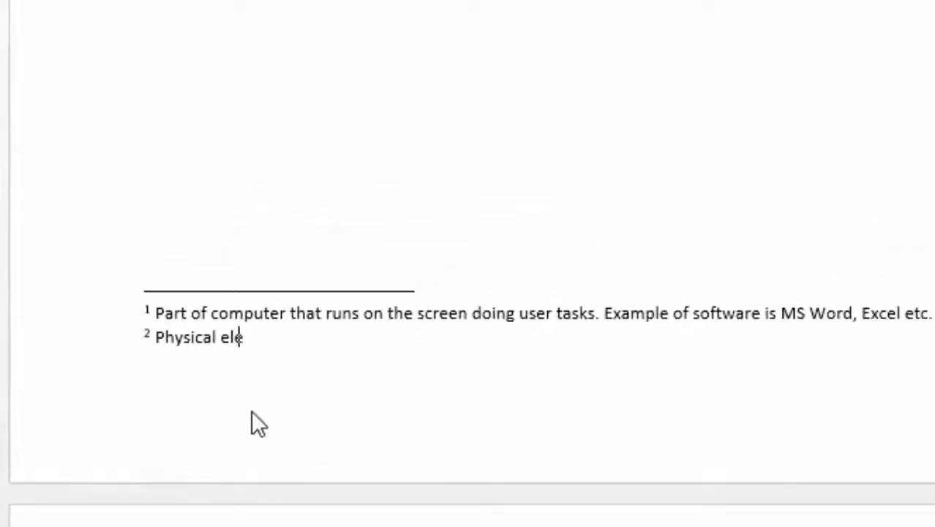
type("ctronic")
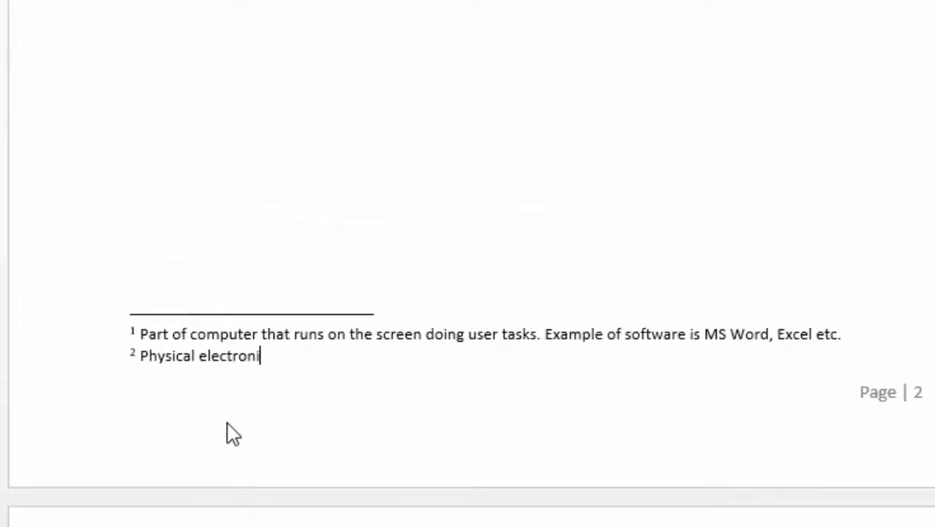
type(" parts of co")
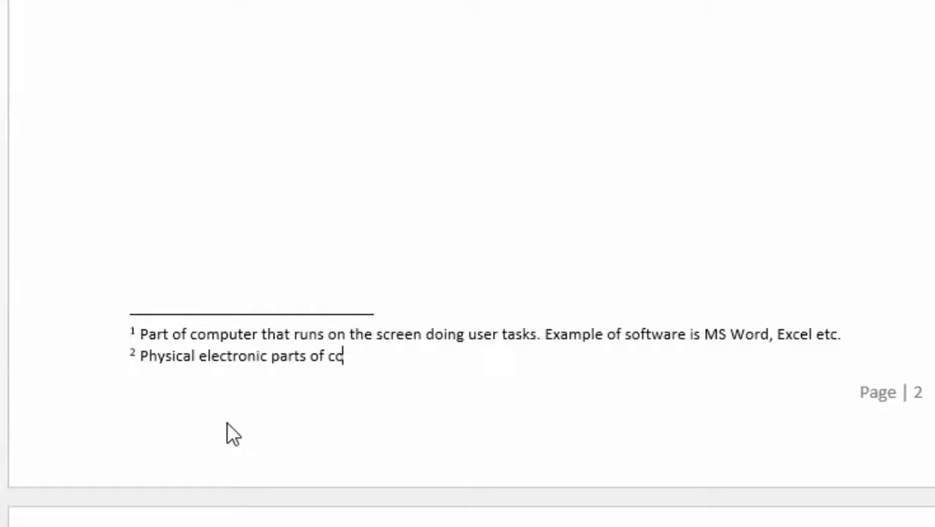
type("mputer e.g. CPU,")
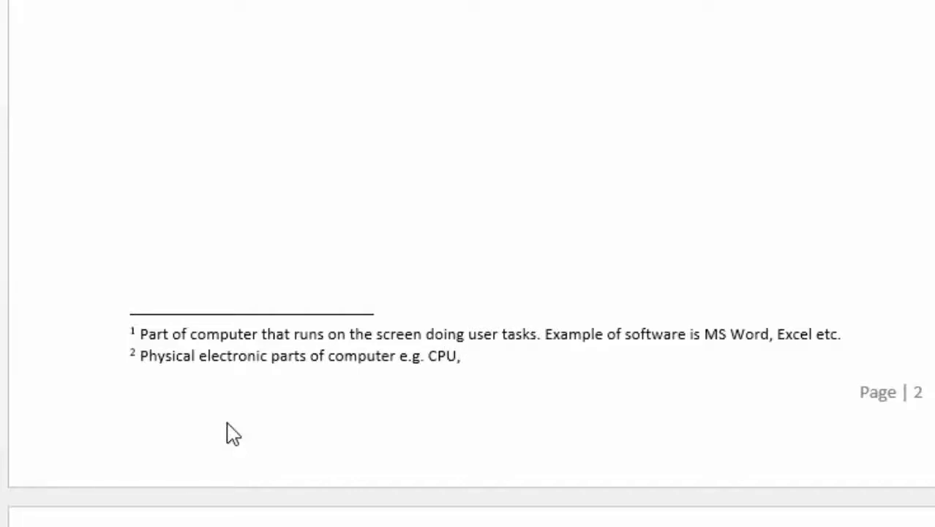
type(" keyb")
type("oard,")
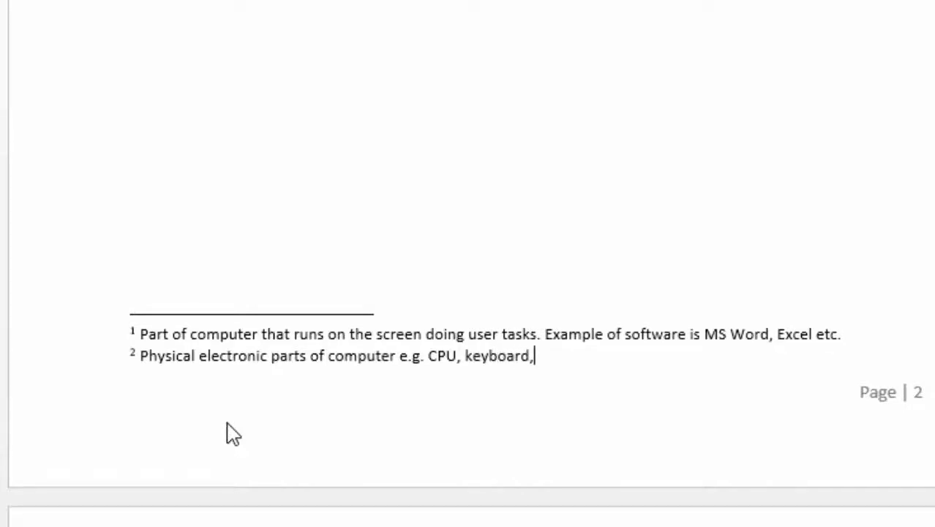
type(" mouse")
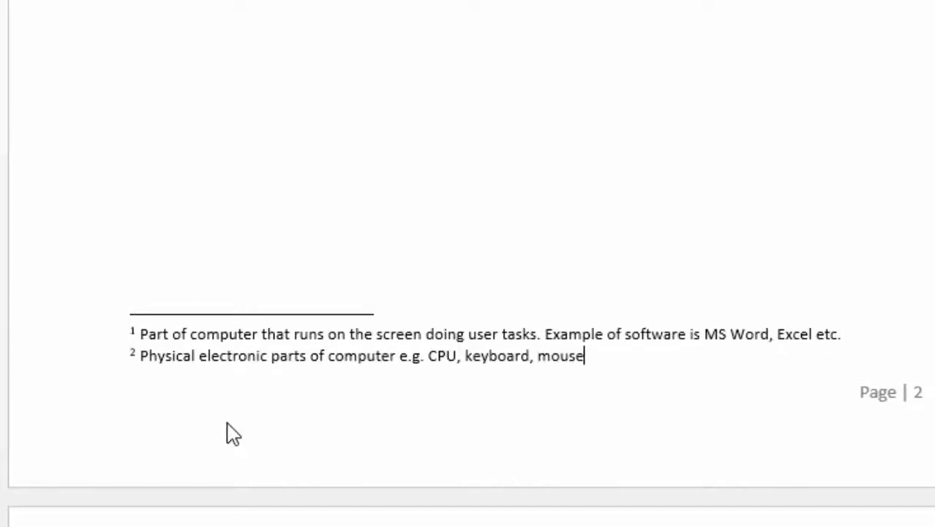
type(" etc.")
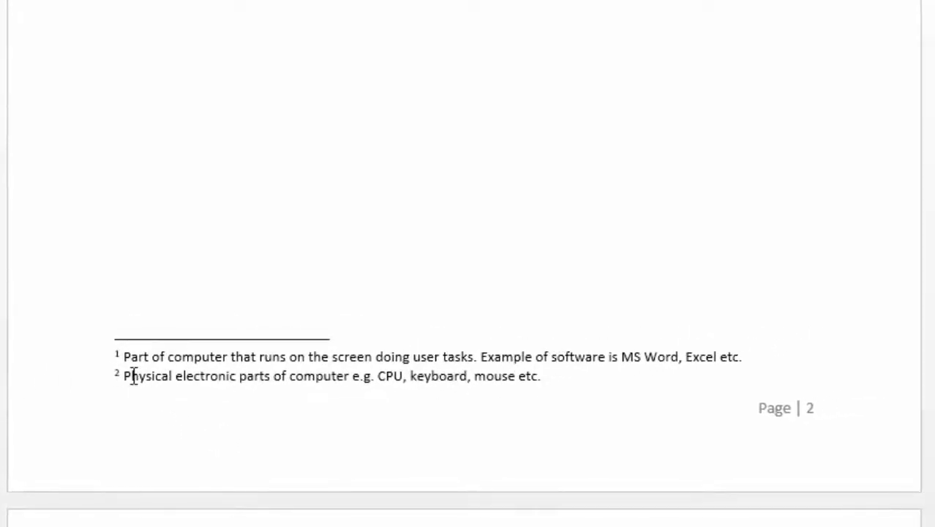
Scroll up from the footnotes to the Chapter 1 paragraphs showing footnote marks 1 and 2.
scroll(434, 280, "up", 5)
scroll(471, 287, "up", 3)
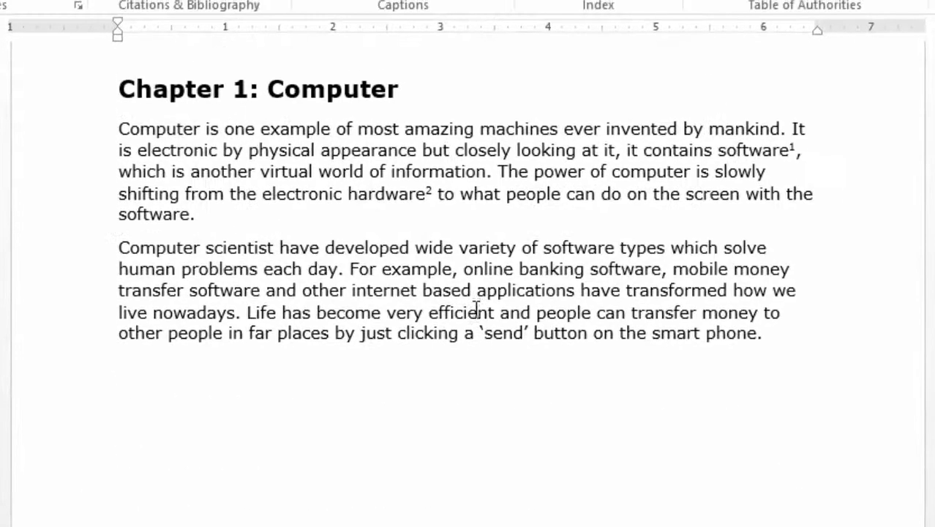
scroll(475, 473, "up", 2)
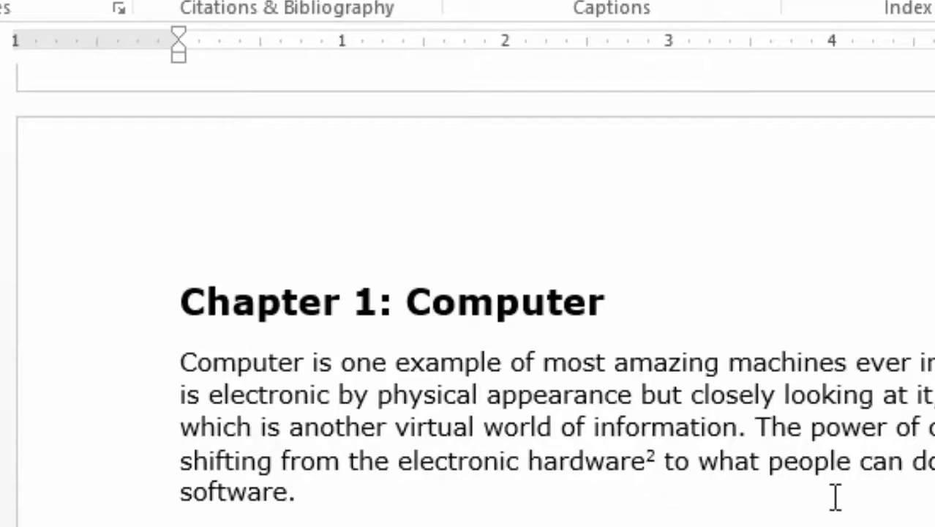
scroll(834, 497, "down", 1)
scroll(743, 497, "up", 2)
scroll(743, 503, "down", 3)
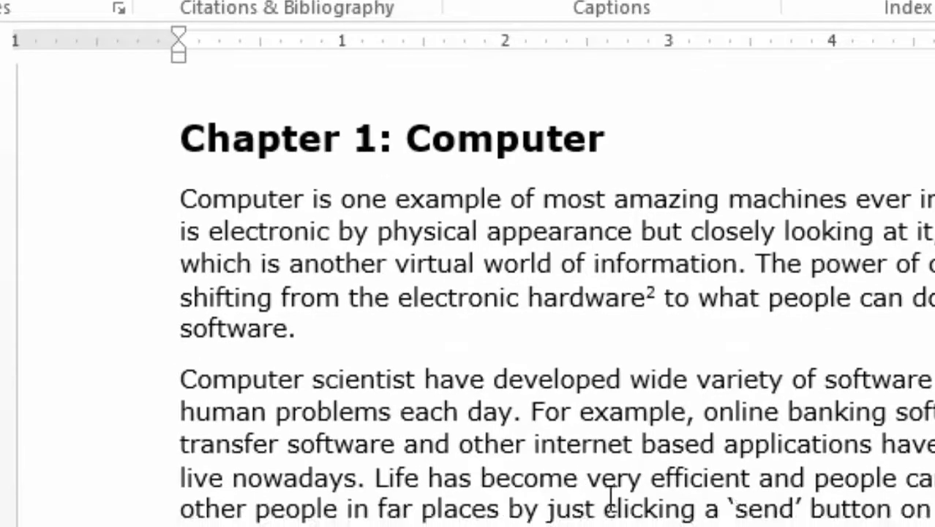
scroll(733, 300, "down", 2)
scroll(734, 313, "up", 2)
left_click_drag(679, 300, 647, 300)
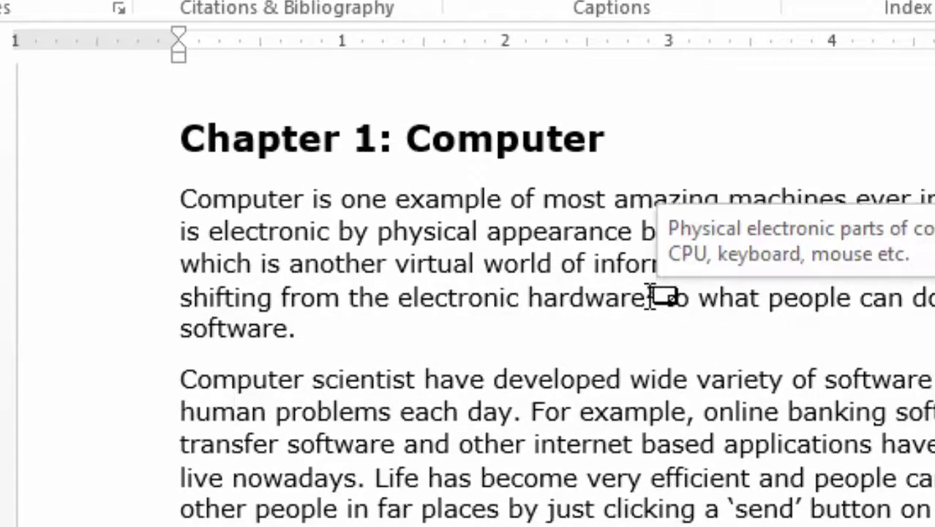
left_click_drag(648, 300, 647, 300)
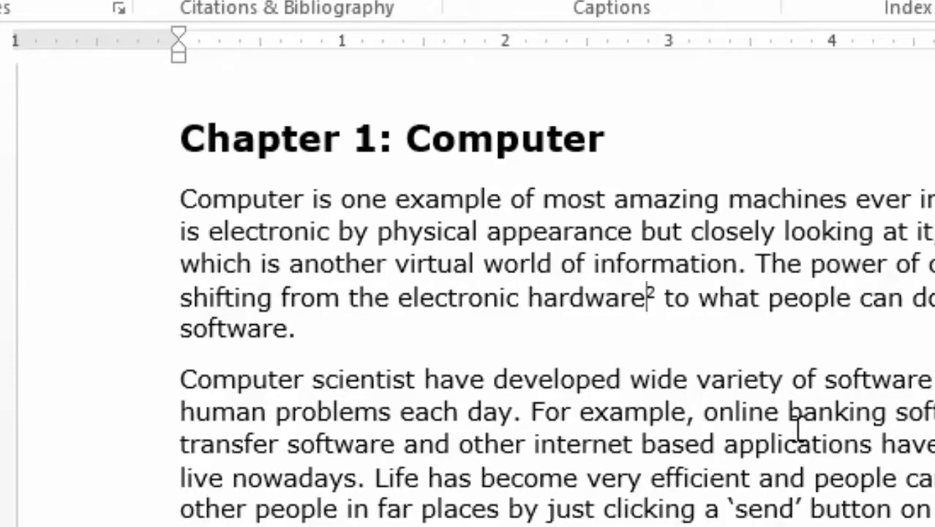
key("shift+Right")
key("Delete")
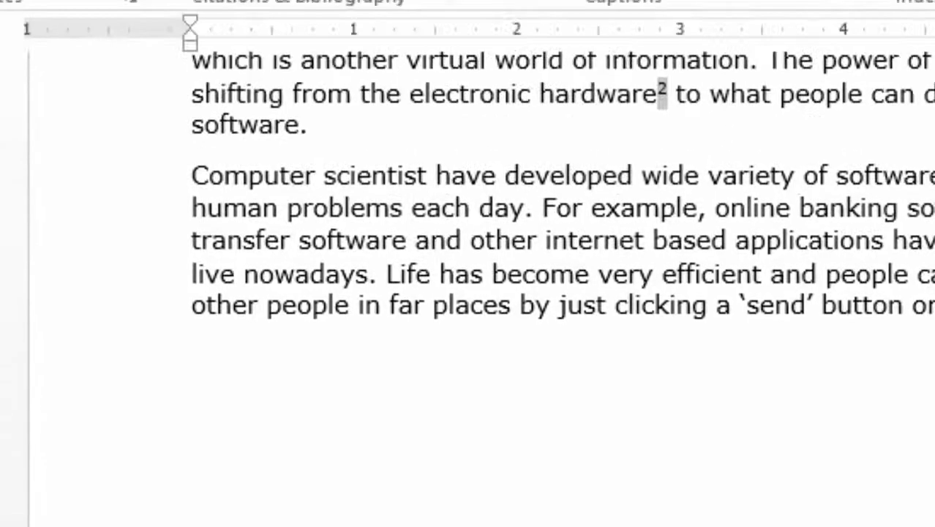
left_click(518, 407)
key("ctrl+Return")
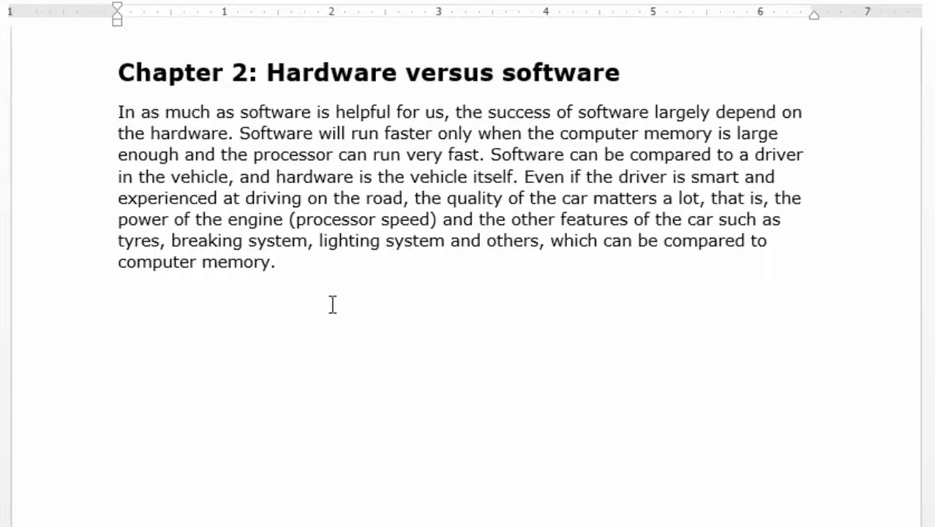
scroll(354, 326, "down", 1)
Move to the Chapter 2 paragraph and select the word 'memory'.
scroll(354, 326, "up", 1)
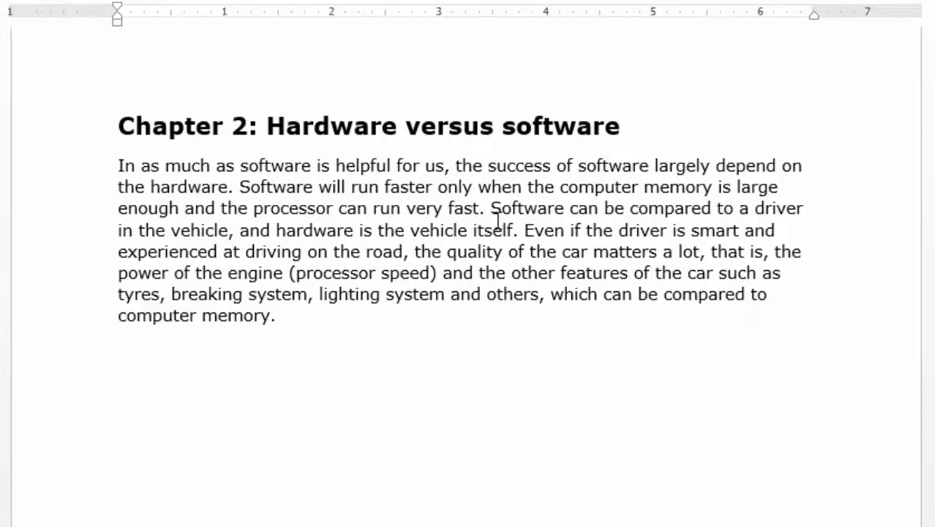
scroll(497, 220, "down", 1)
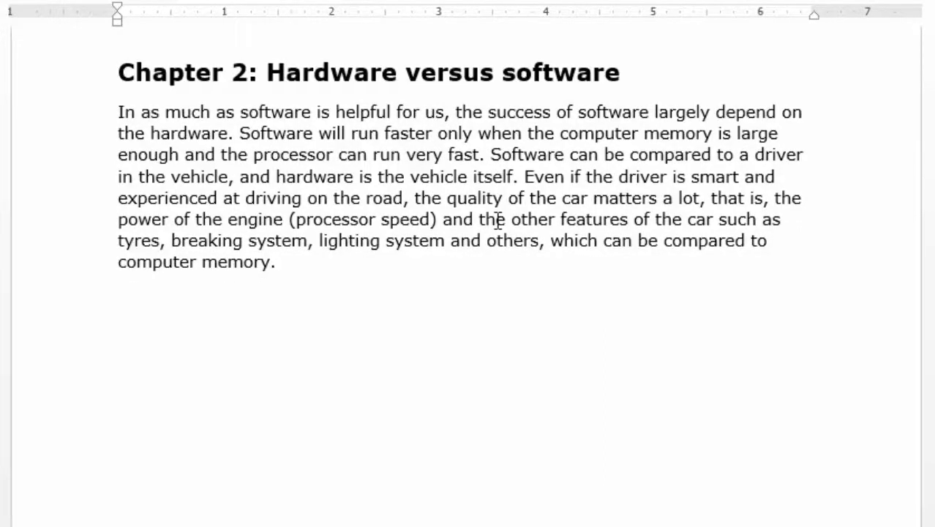
scroll(498, 220, "down", 1)
scroll(489, 220, "up", 1)
left_click_drag(643, 133, 714, 134)
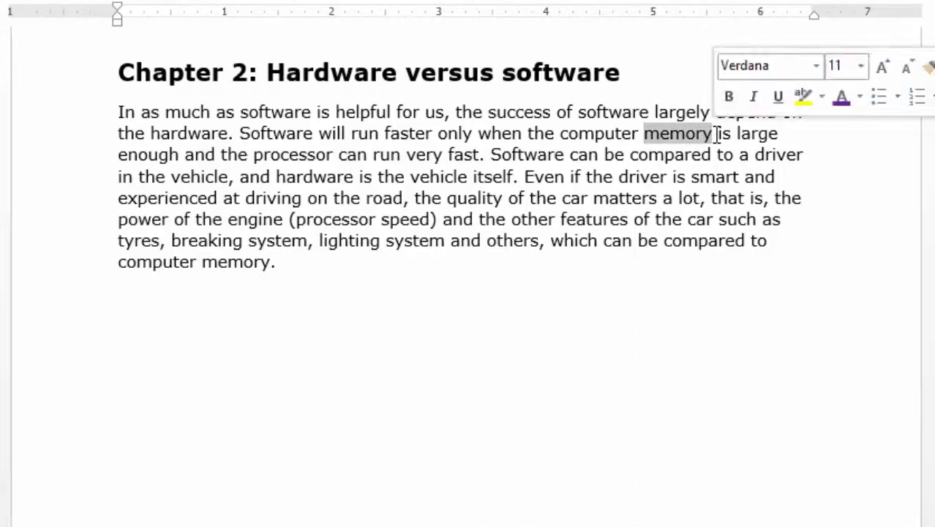
left_click(663, 158)
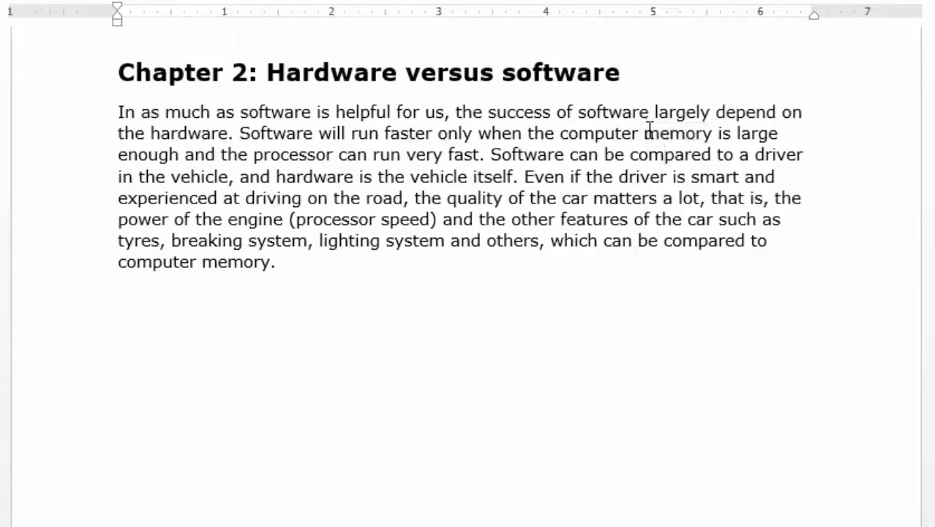
left_click_drag(645, 133, 708, 137)
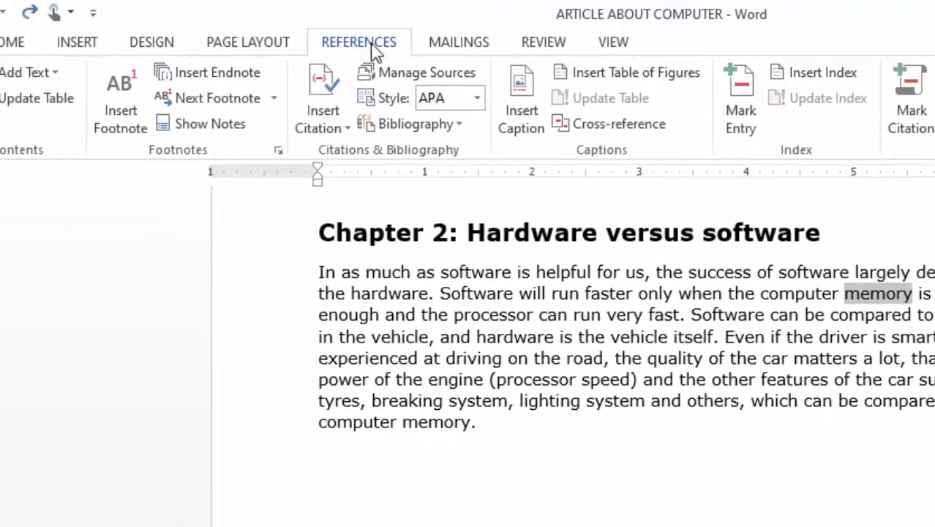
Insert endnote i on 'memory': 'A device that provides storage space for applications to run on the computer'.
left_click(241, 79)
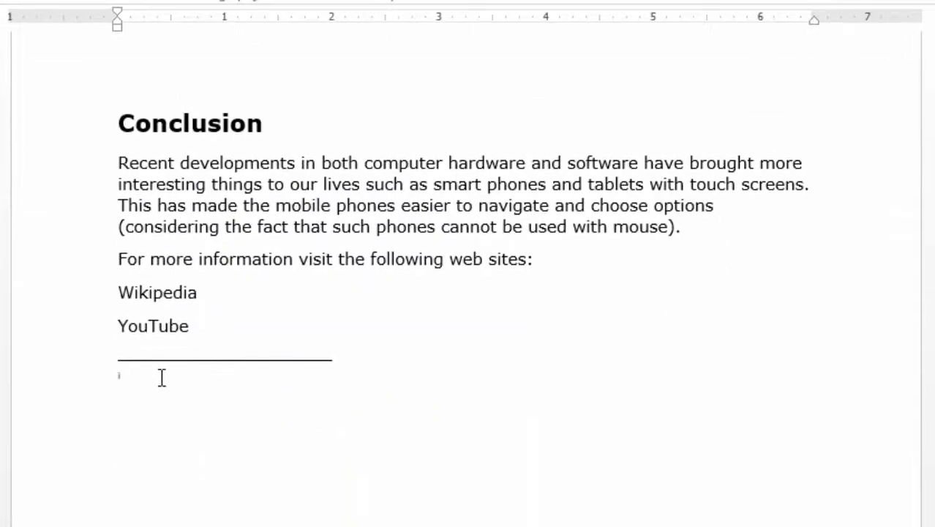
scroll(259, 352, "down", 2)
type("A")
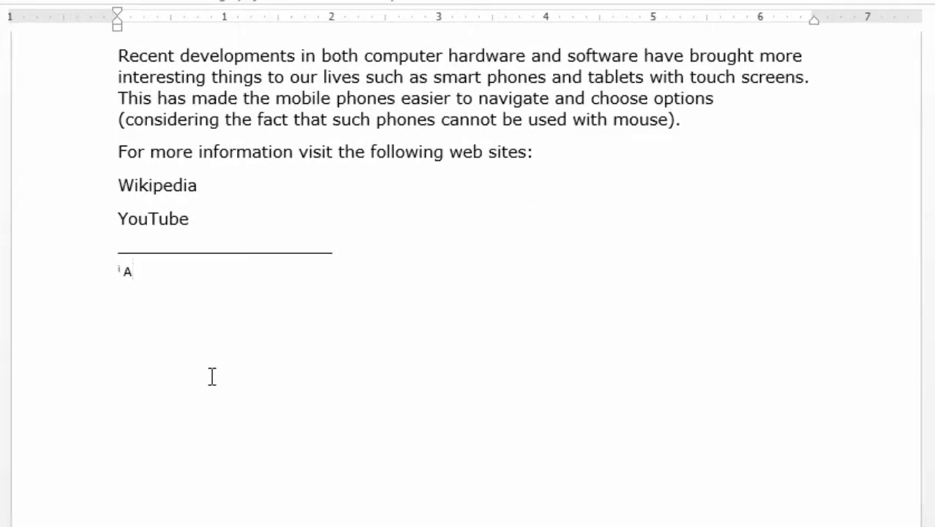
type(" device th")
type("at ")
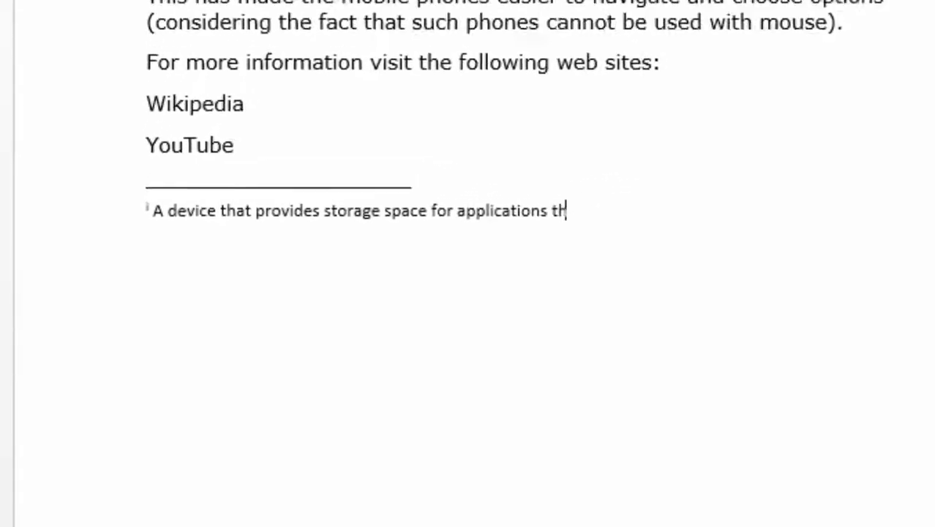
type("at")
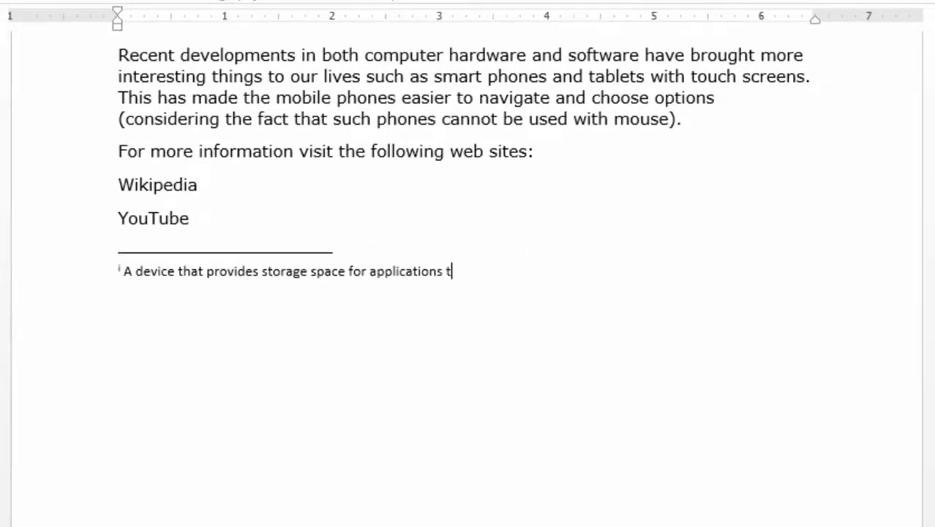
type("ons t")
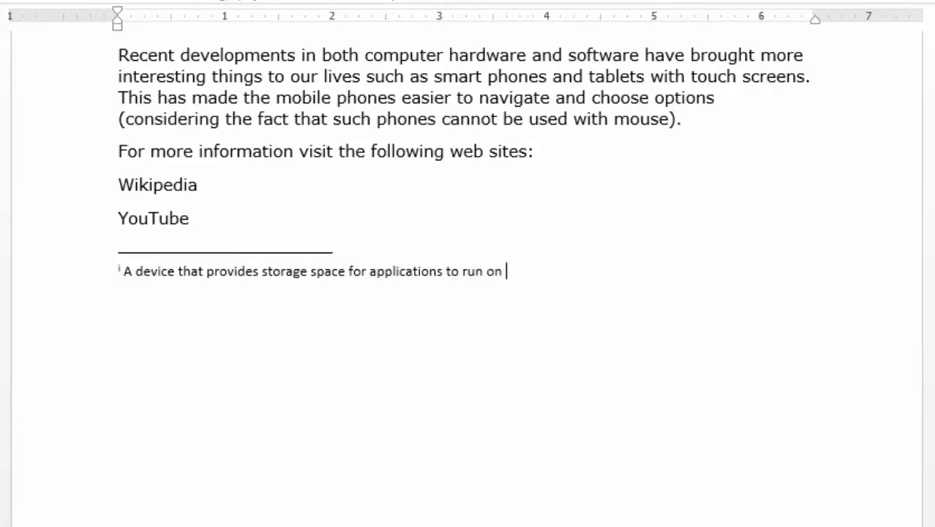
type("omputer.")
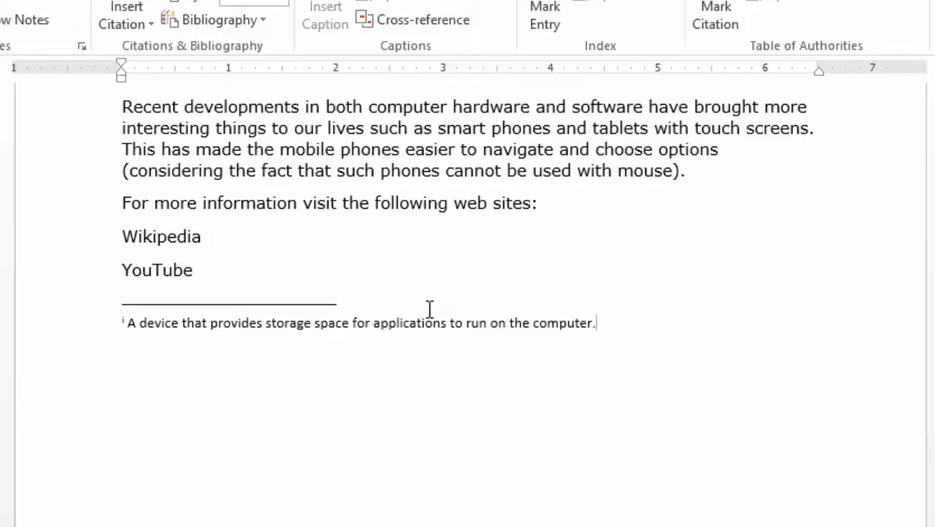
Scroll back up to the Chapter 2 paragraph to see endnote mark i after 'memory'.
scroll(420, 325, "up", 3)
scroll(417, 322, "up", 5)
scroll(417, 325, "up", 3)
scroll(418, 324, "up", 5)
scroll(418, 324, "up", 2)
scroll(419, 324, "up", 1)
scroll(419, 324, "down", 2)
scroll(541, 260, "up", 3)
scroll(659, 307, "down", 3)
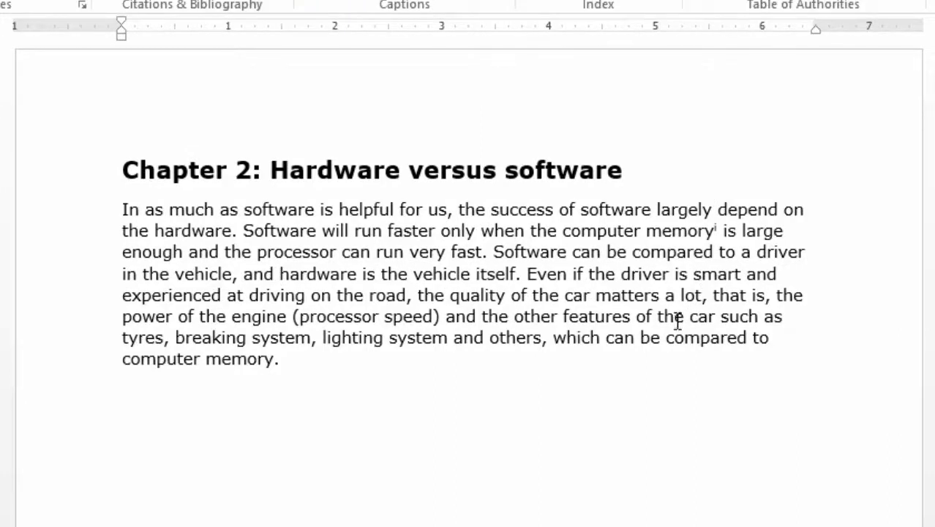
scroll(770, 289, "down", 1)
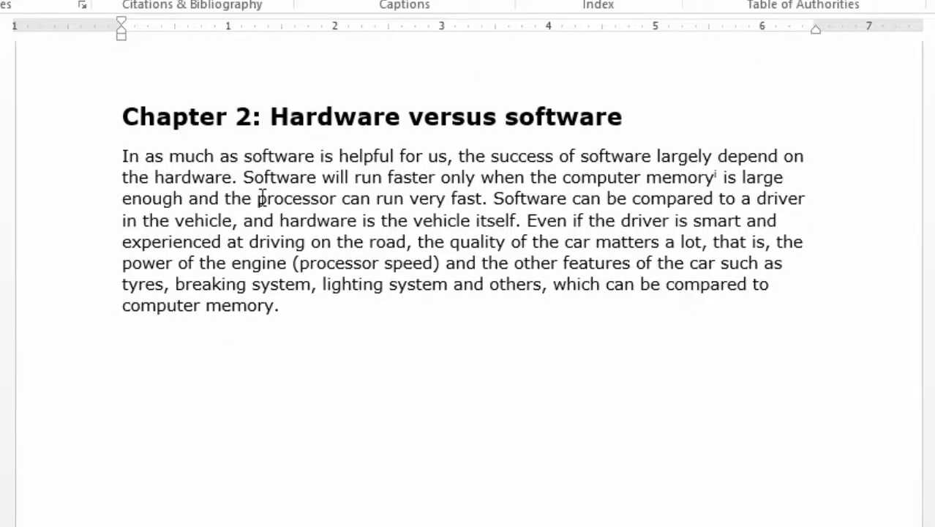
Add endnote ii to the word 'processor', explaining it is like a brain of the computer.
left_click_drag(257, 198, 339, 202)
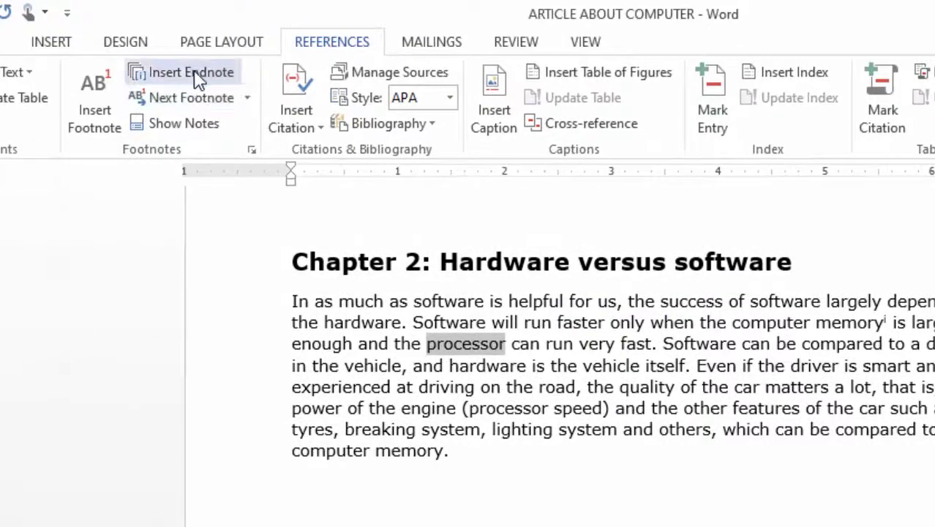
left_click(207, 80)
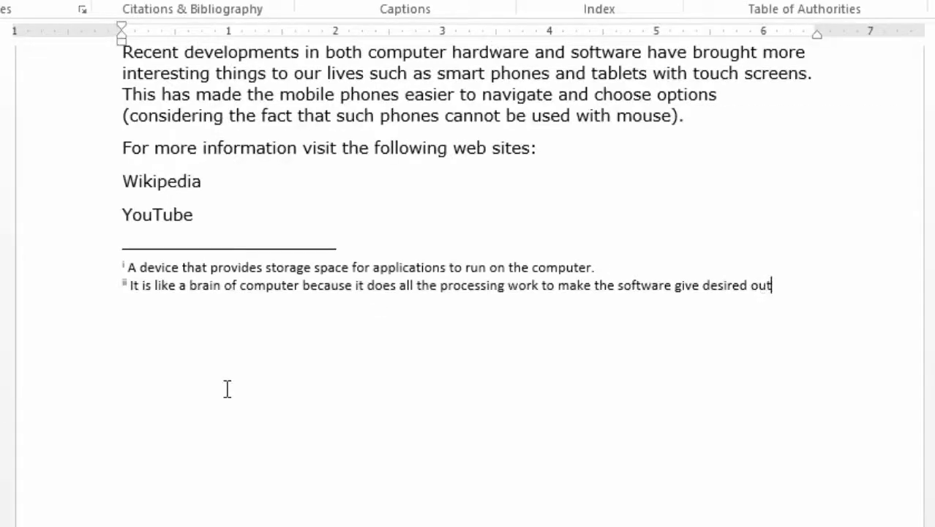
type("put.")
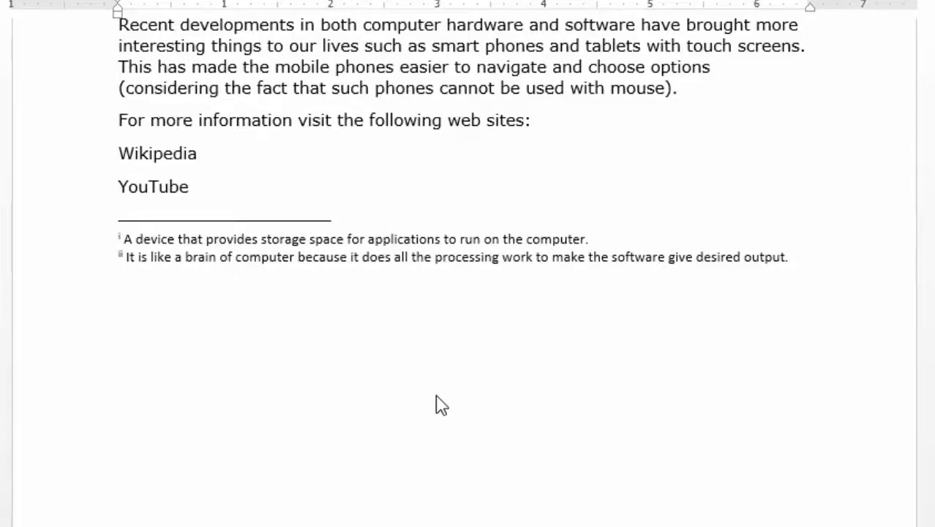
Select the Wikipedia and YouTube lines in the Conclusion, then deselect them.
scroll(311, 296, "up", 3)
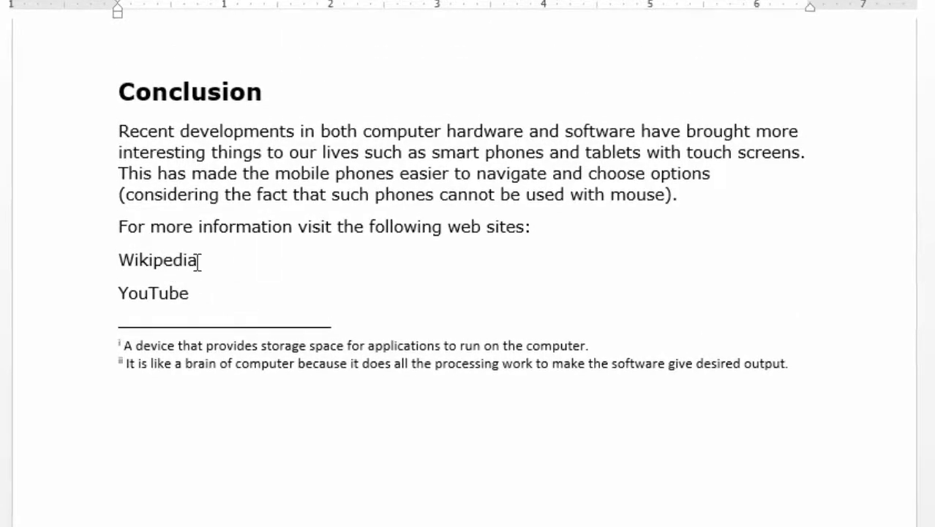
left_click_drag(203, 261, 117, 260)
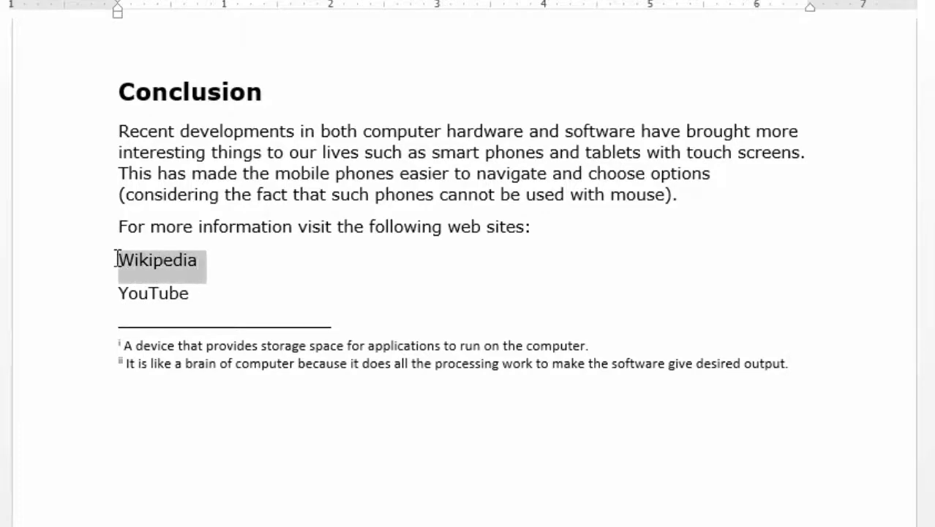
left_click_drag(199, 293, 124, 281)
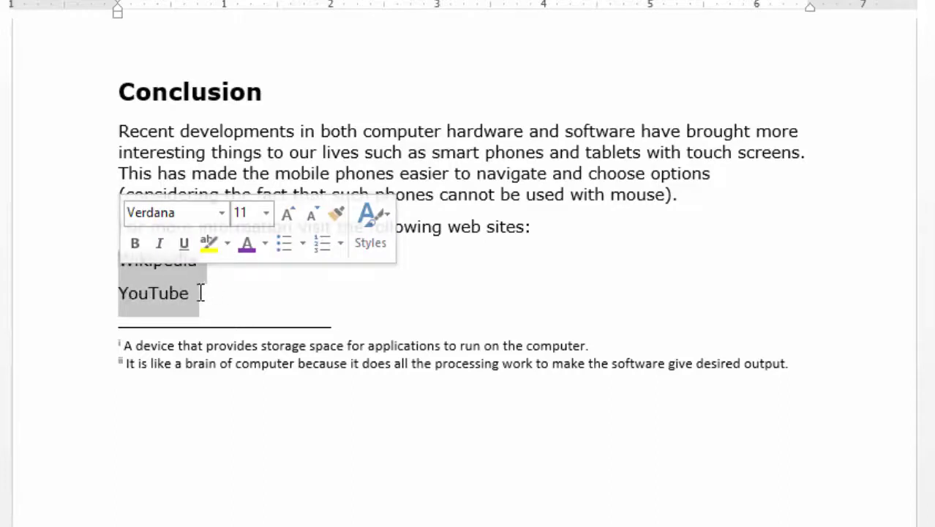
left_click(187, 297)
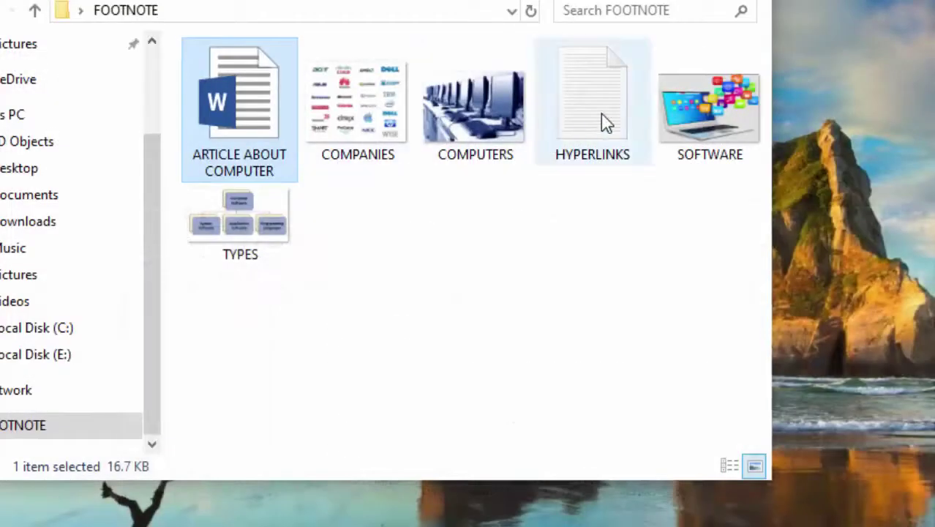
Open the HYPERLINKS file in Notepad and select the Wikipedia address on its first line.
left_click(606, 122)
double_click(606, 122)
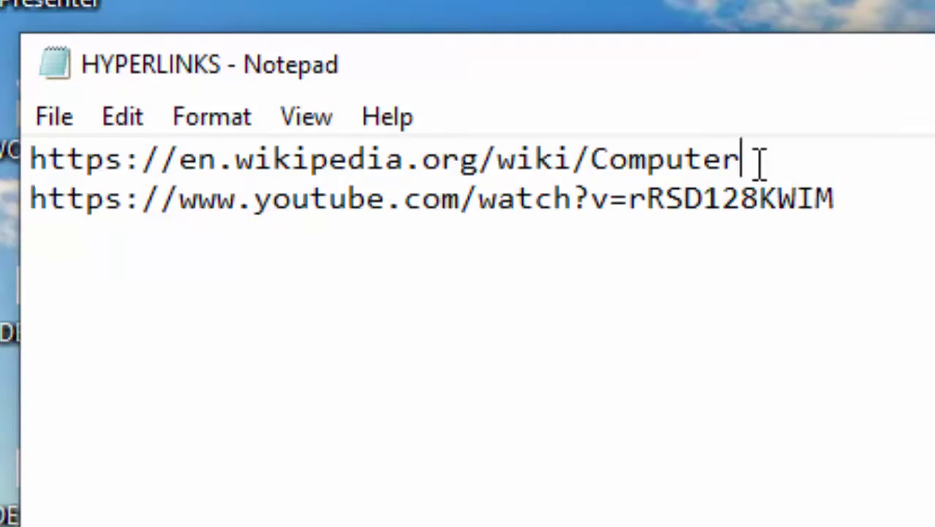
left_click_drag(761, 162, 29, 160)
key("ctrl+c")
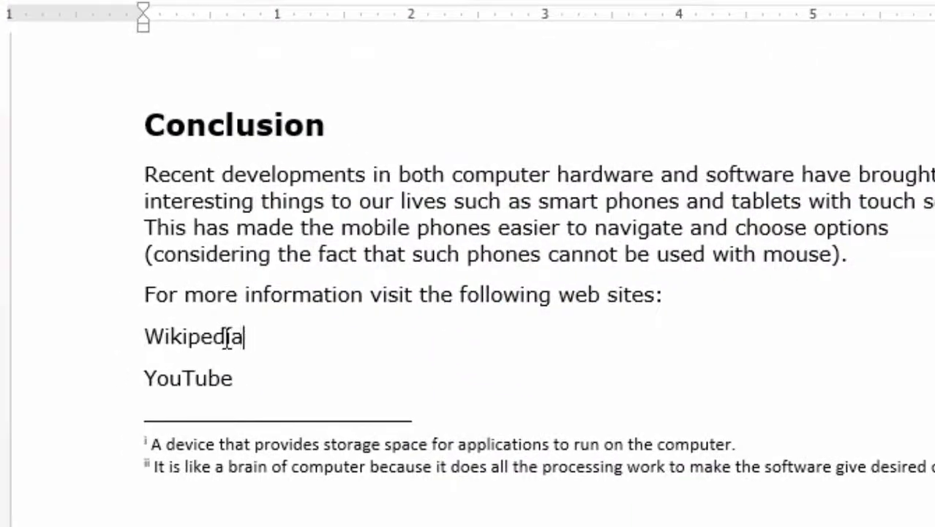
left_click_drag(234, 334, 145, 326)
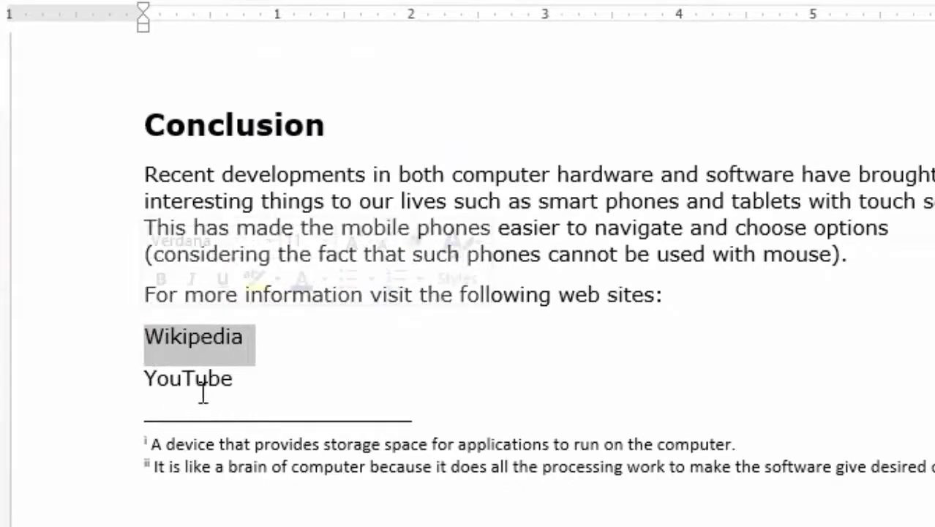
right_click(193, 338)
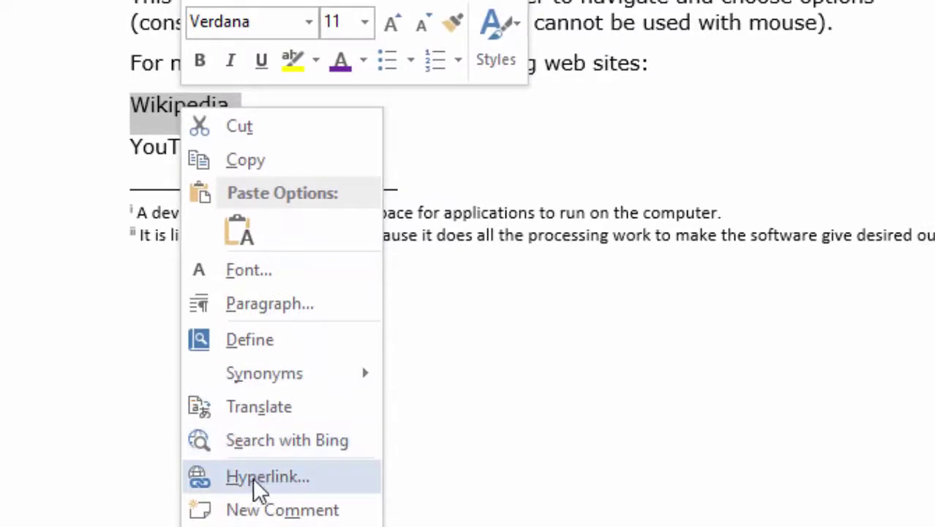
left_click(256, 480)
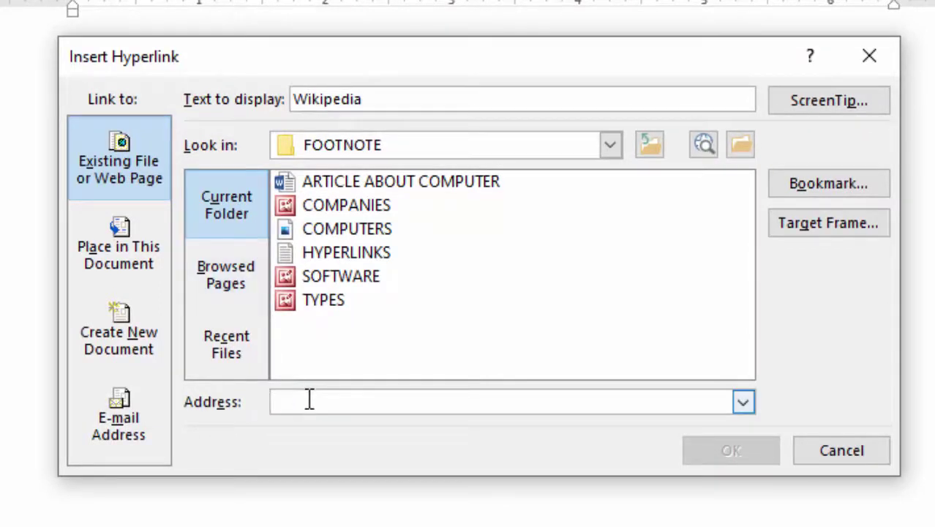
key("ctrl+v")
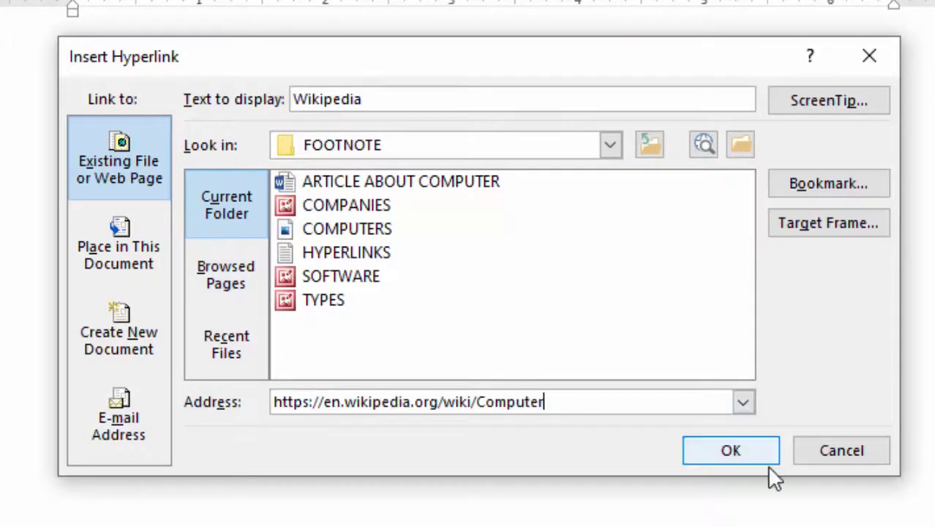
left_click(732, 449)
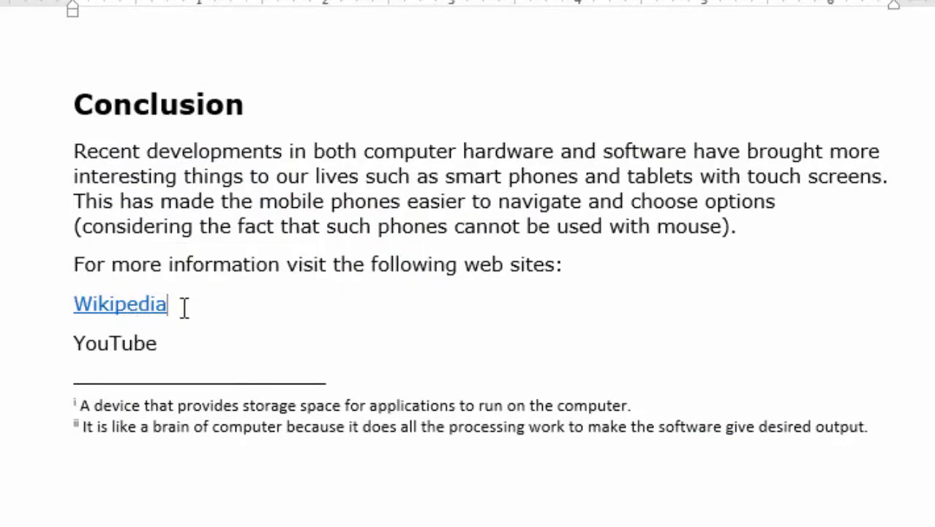
left_click(131, 310, "ctrl")
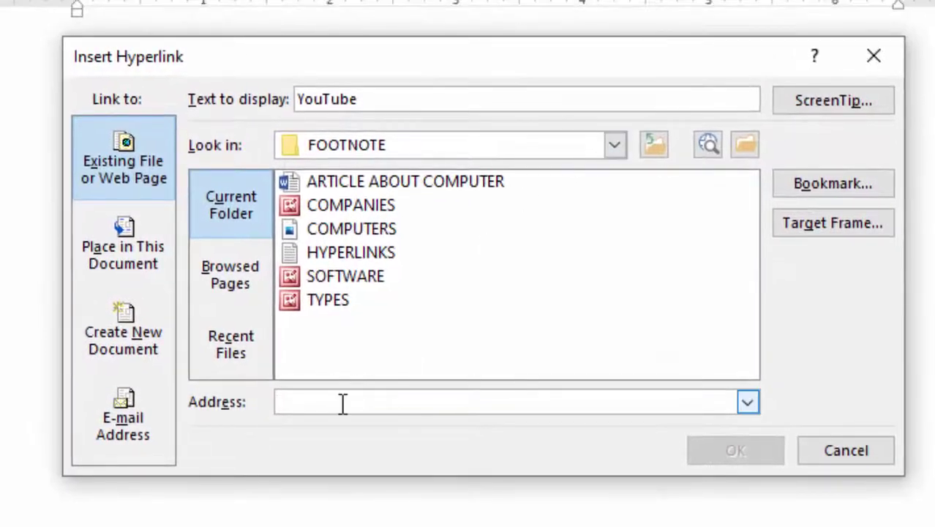
type("https://www.youtube.com/watch?v=rRSD128KWIM")
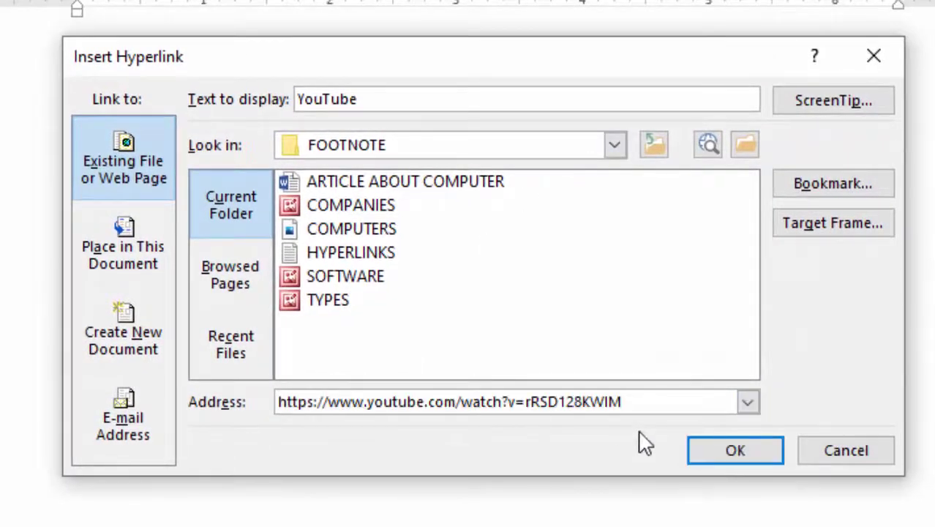
left_click(705, 449)
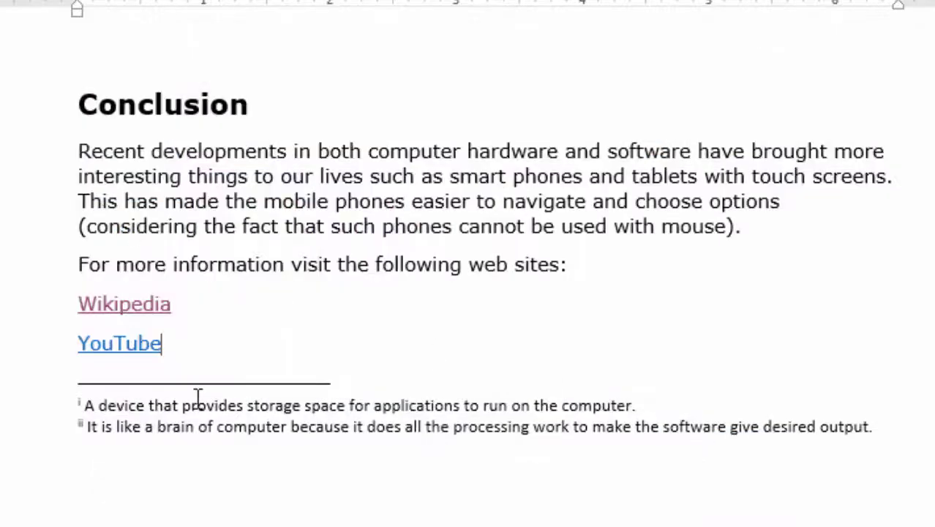
Ctrl+click the YouTube hyperlink in the Conclusion to check the video address opens.
left_click(122, 351, "ctrl")
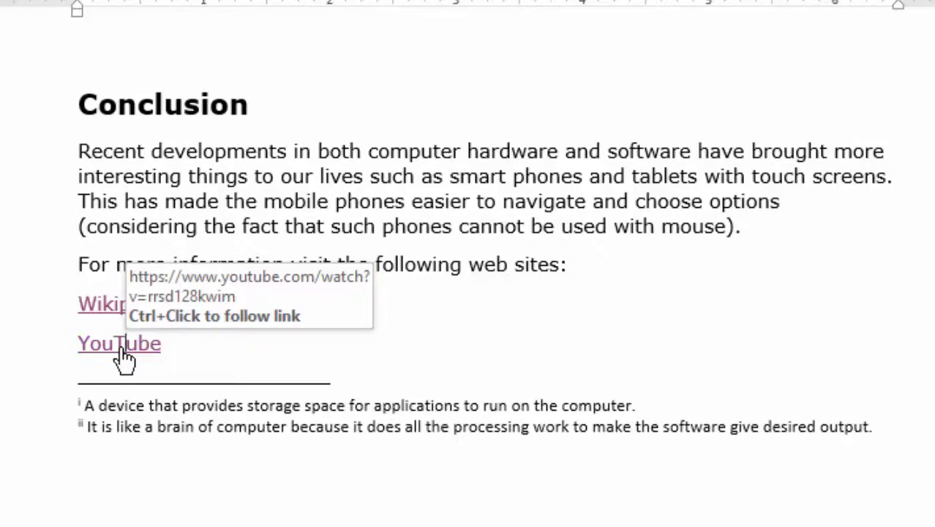